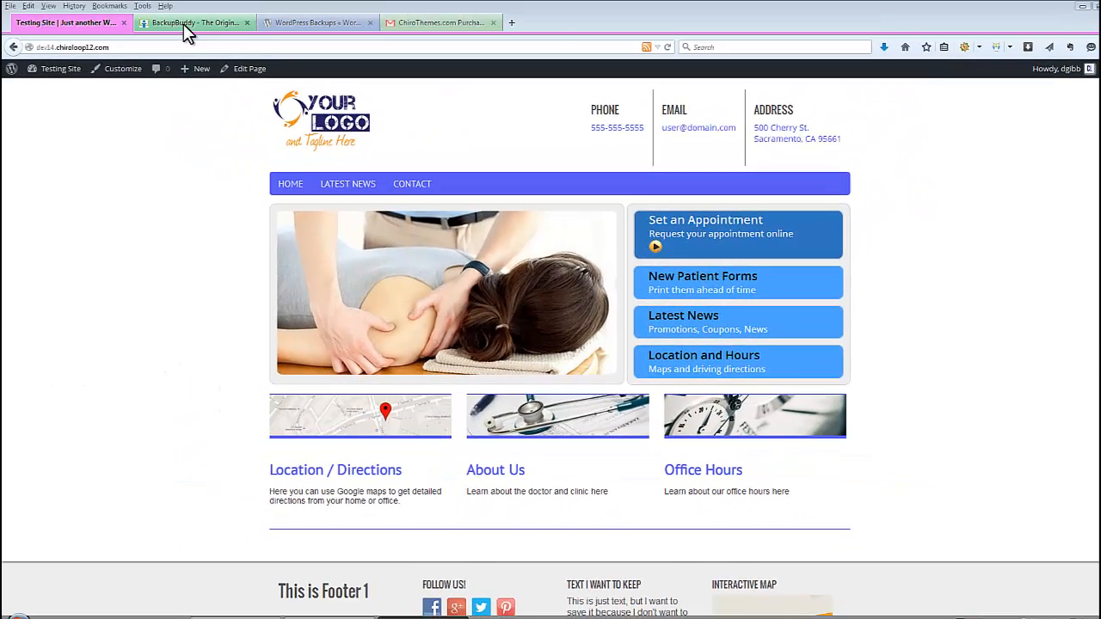
Look over the BackupBuddy page and the WordPress Backups Codex article, and return to the testing site.
left_click(183, 23)
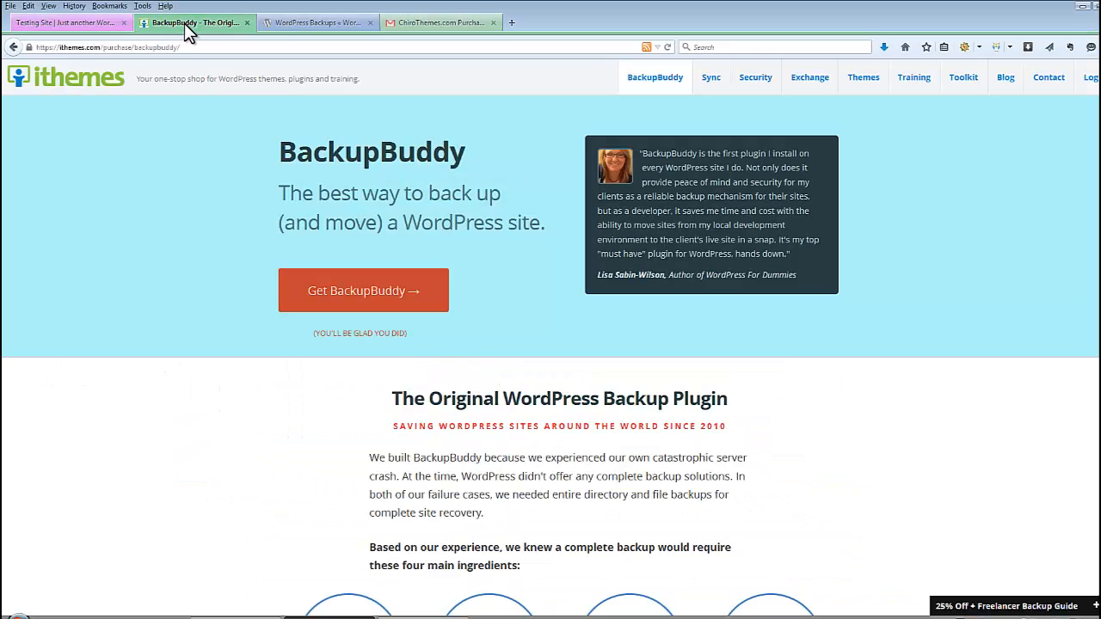
left_click(318, 24)
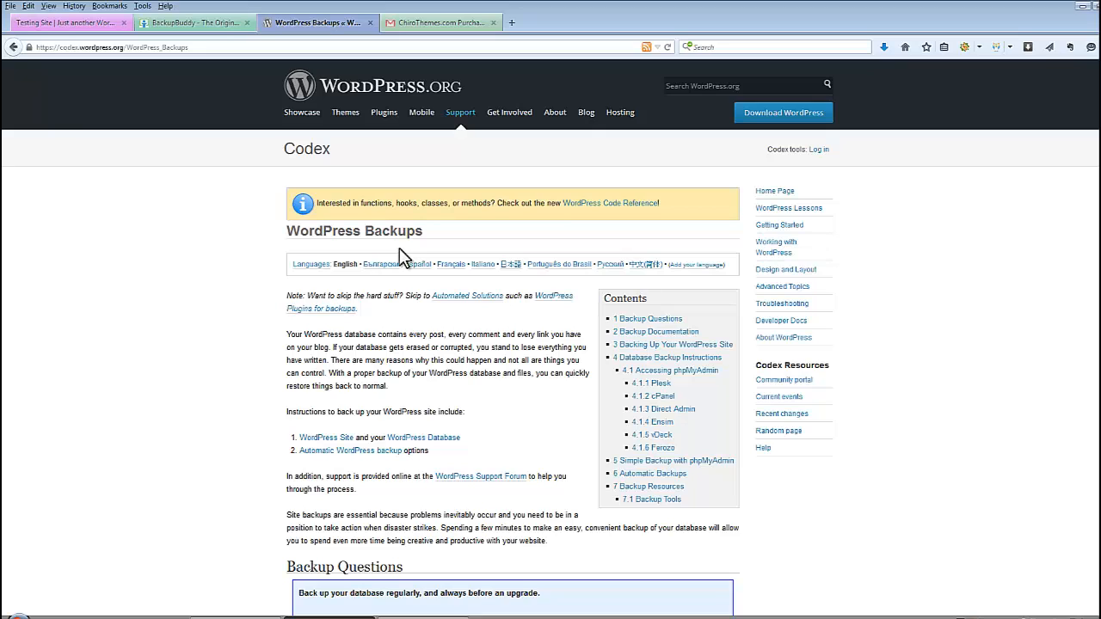
left_click(64, 23)
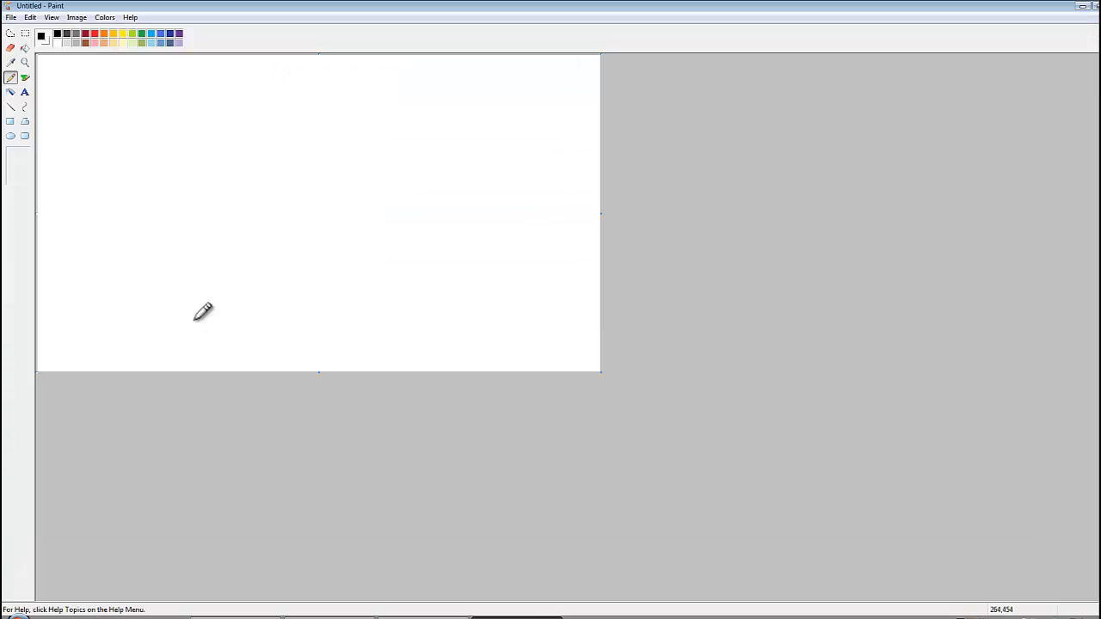
Paste a screenshot of the testing site's home page into Paint and close it without saving.
left_click(30, 18)
left_click(39, 86)
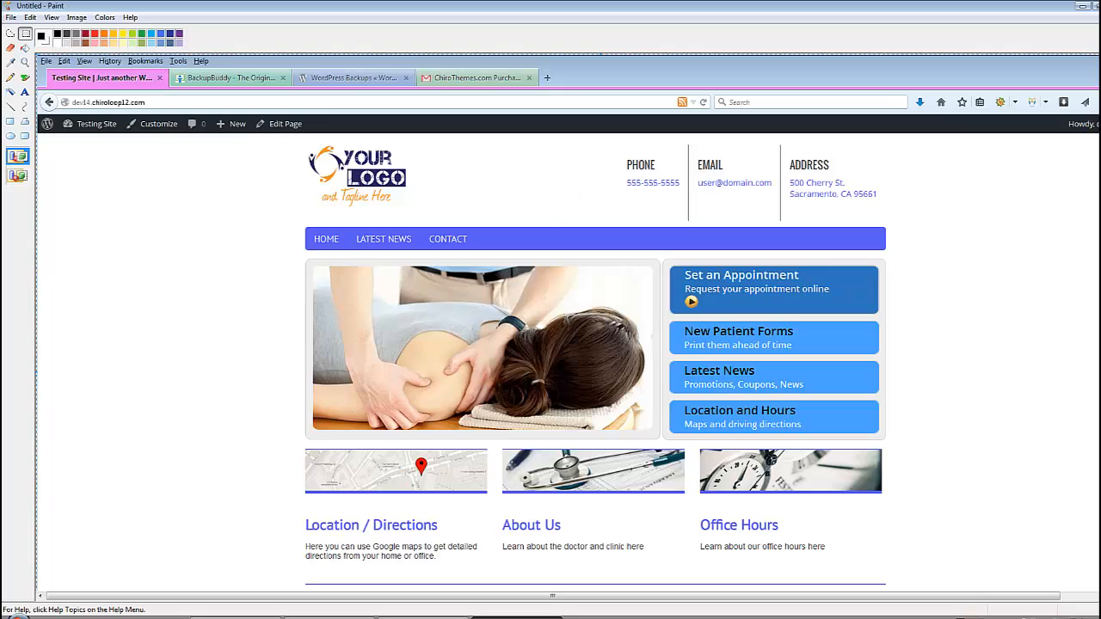
key("alt+F4")
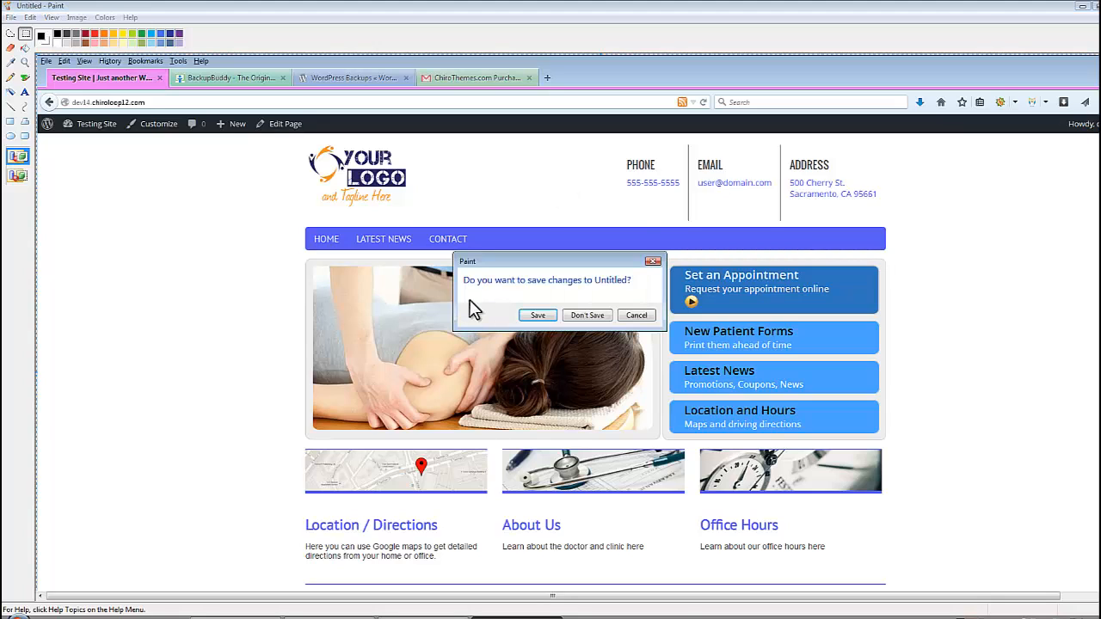
left_click(587, 317)
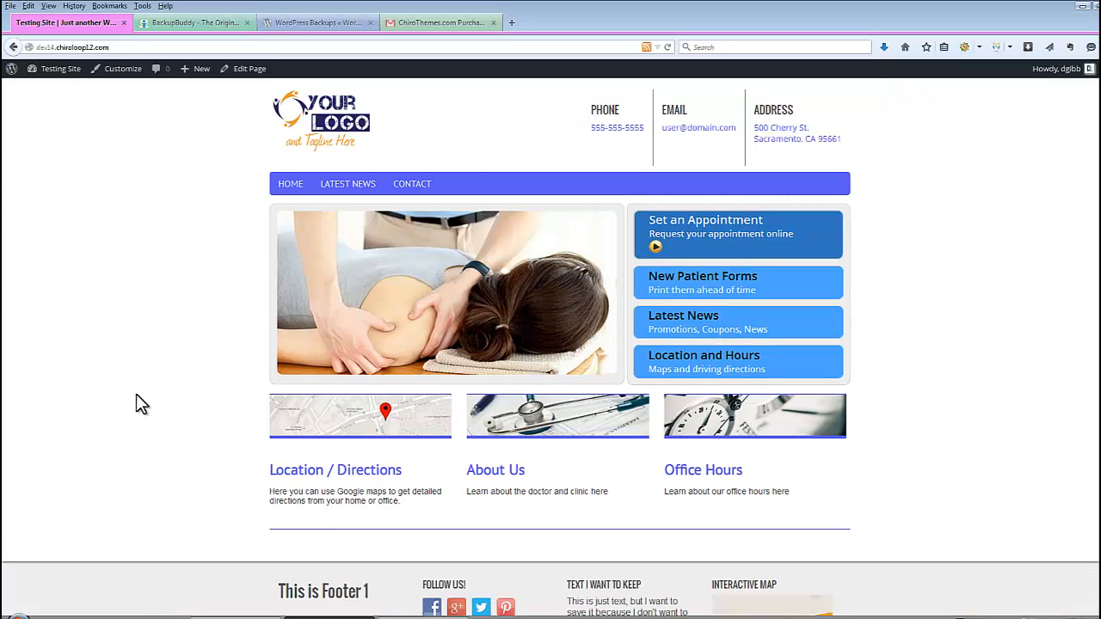
Examine the testing site's home page from the header and content blocks down to the four footer areas.
scroll(164, 401, "down", 2)
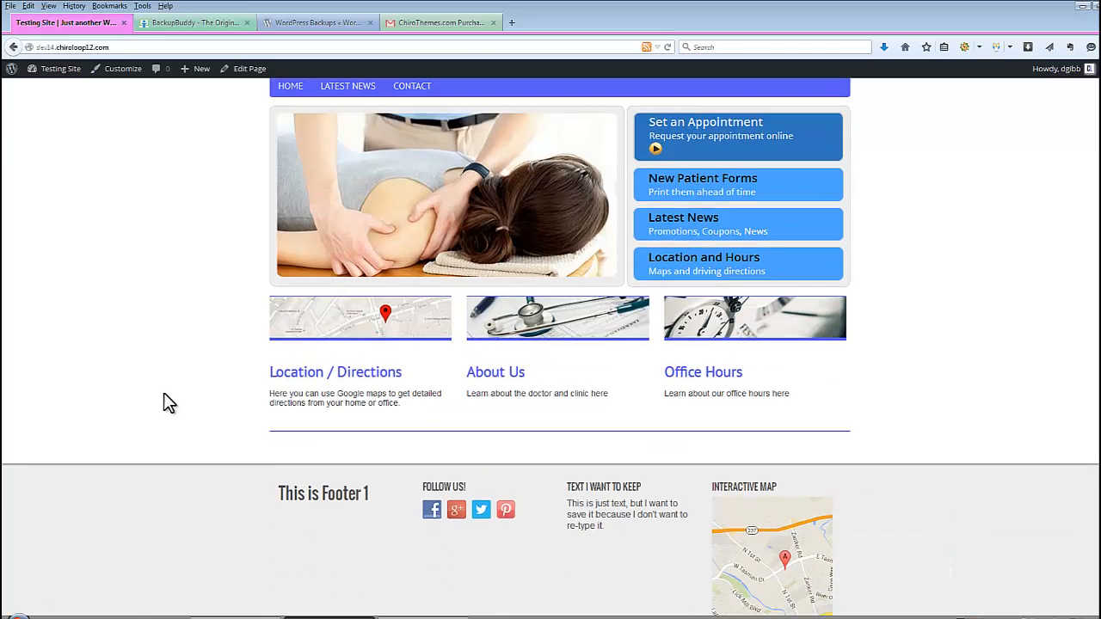
scroll(164, 401, "up", 2)
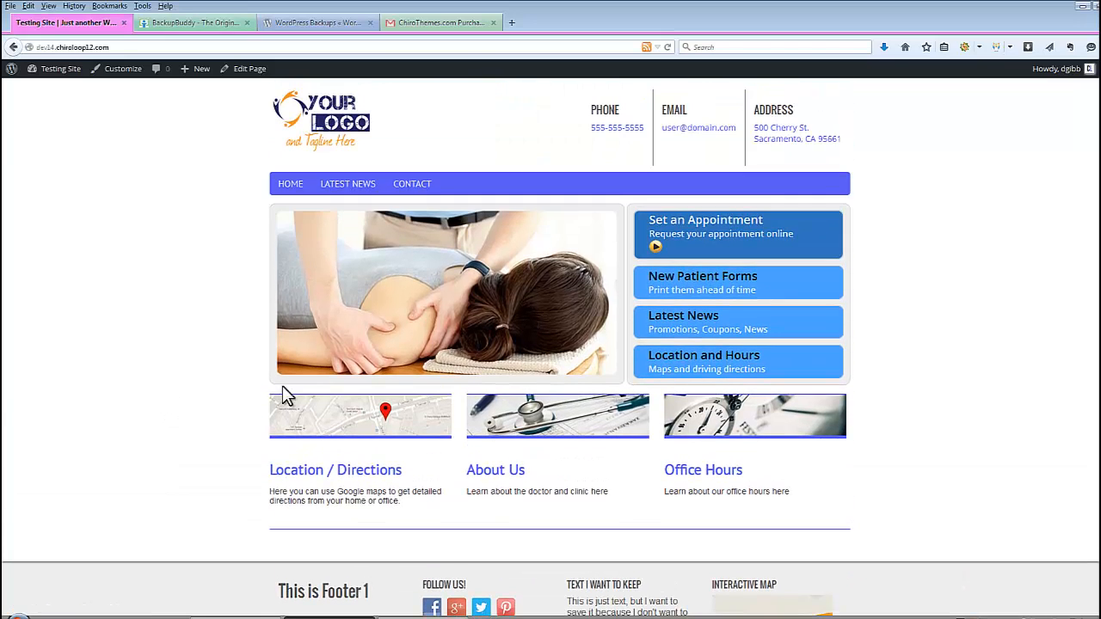
mouse_move(422, 303)
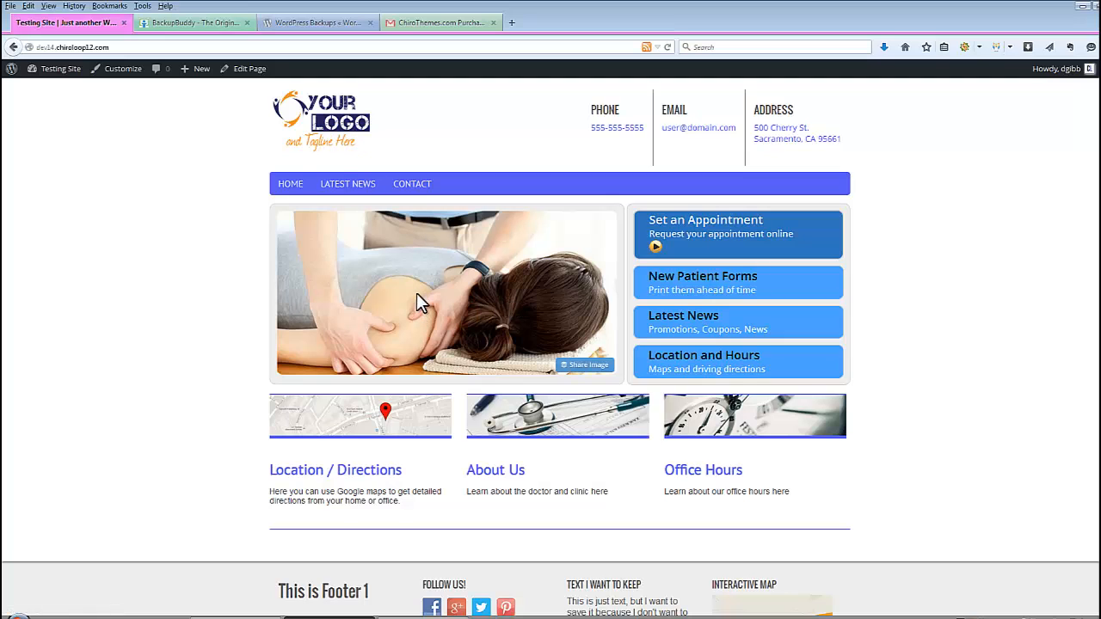
scroll(417, 292, "down", 1)
scroll(416, 292, "down", 1)
scroll(415, 292, "up", 2)
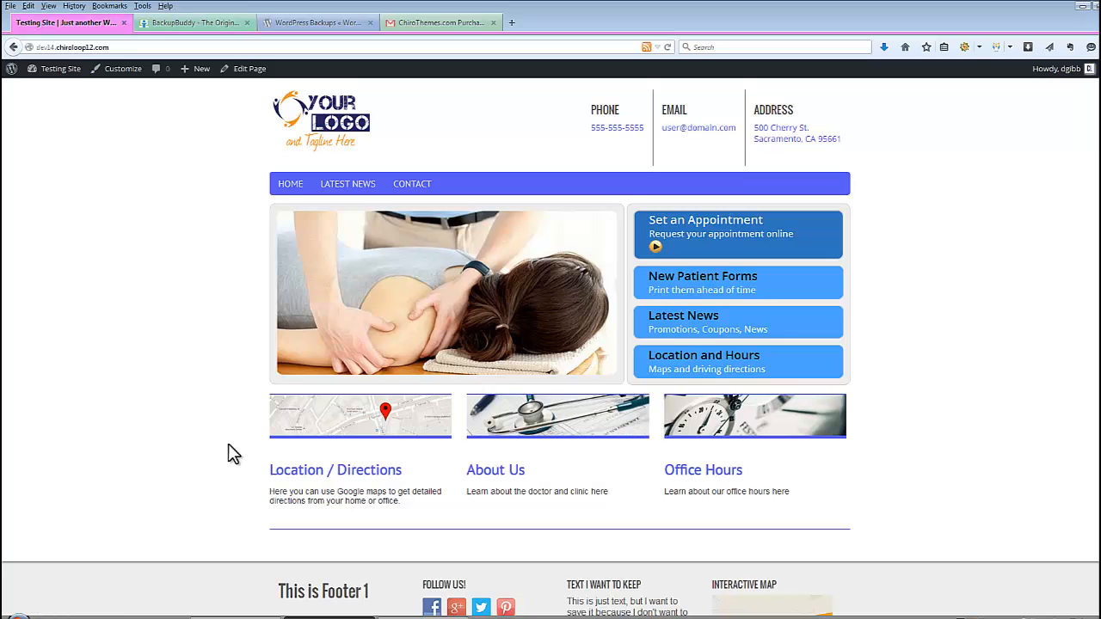
scroll(228, 445, "down", 3)
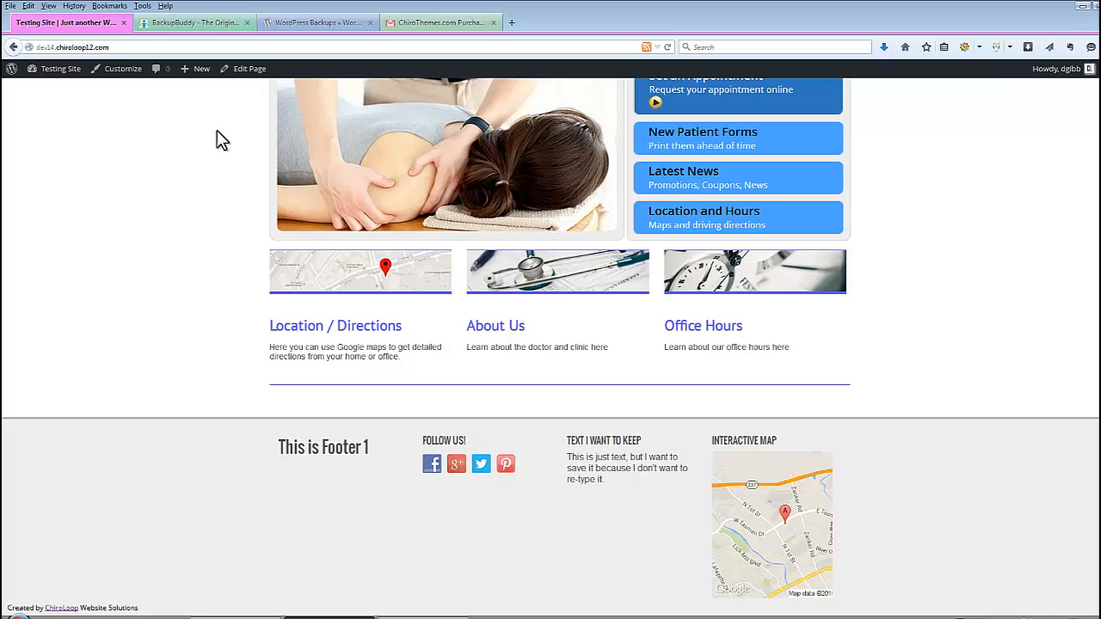
Go to the site's Widgets page and move the "Follow Us!" Social Media Widget from Footer 2 to Inactive Widgets.
mouse_move(62, 72)
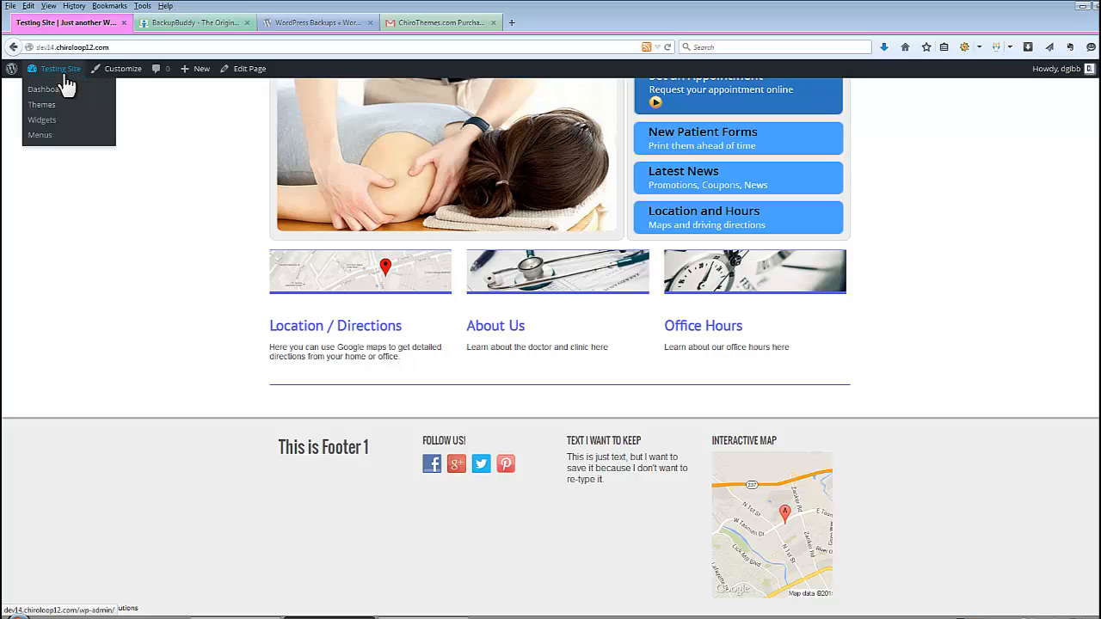
left_click(42, 127)
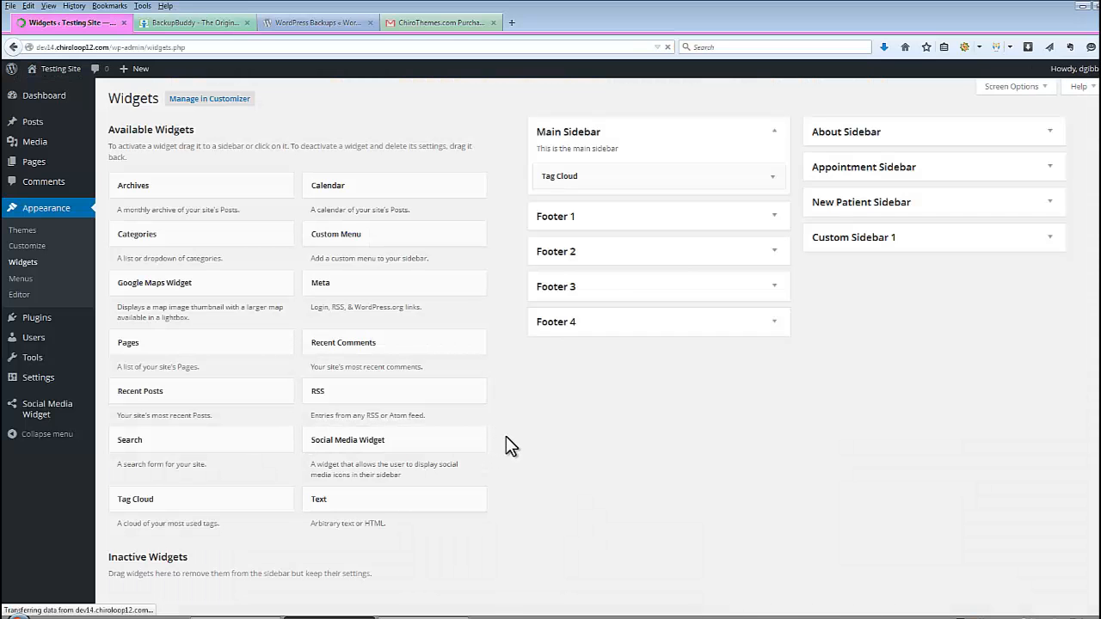
scroll(513, 409, "down", 2)
left_click(592, 236)
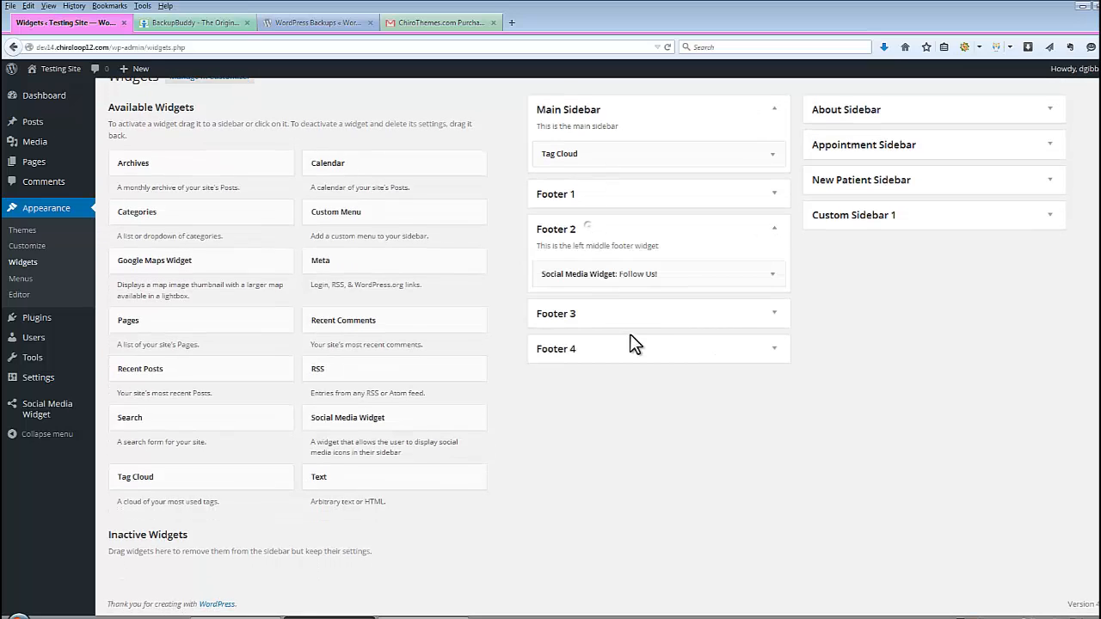
left_click_drag(653, 278, 246, 565)
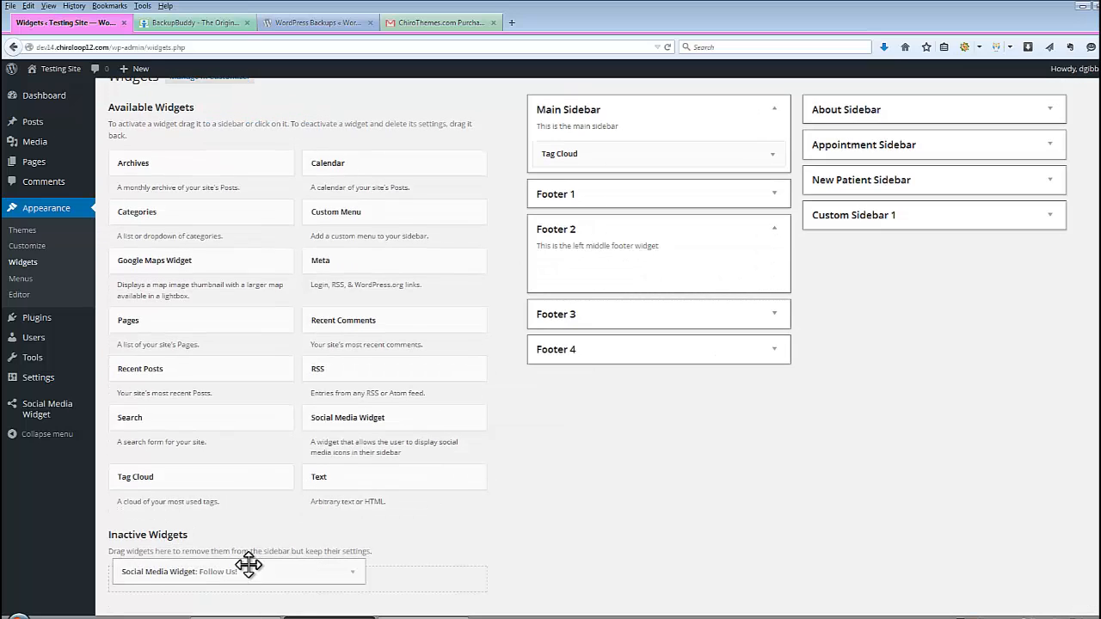
Move Footer 3's "Text I want to keep" widget and Footer 4's "Interactive Map" Google Maps widget to Inactive Widgets.
scroll(654, 310, "down", 2)
left_click(654, 291)
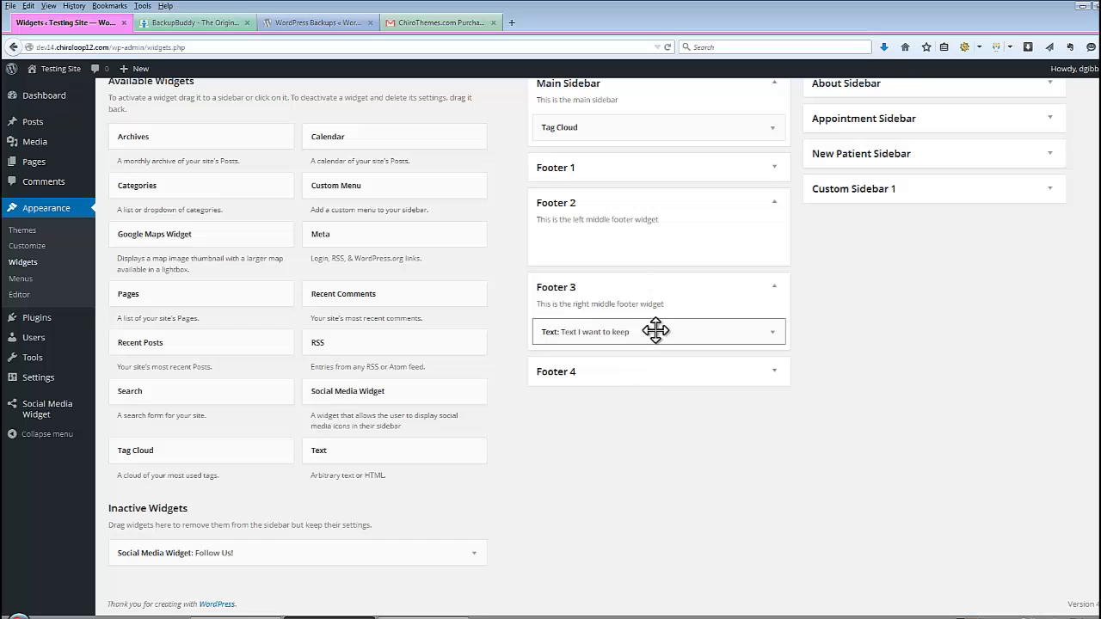
left_click_drag(656, 327, 326, 503)
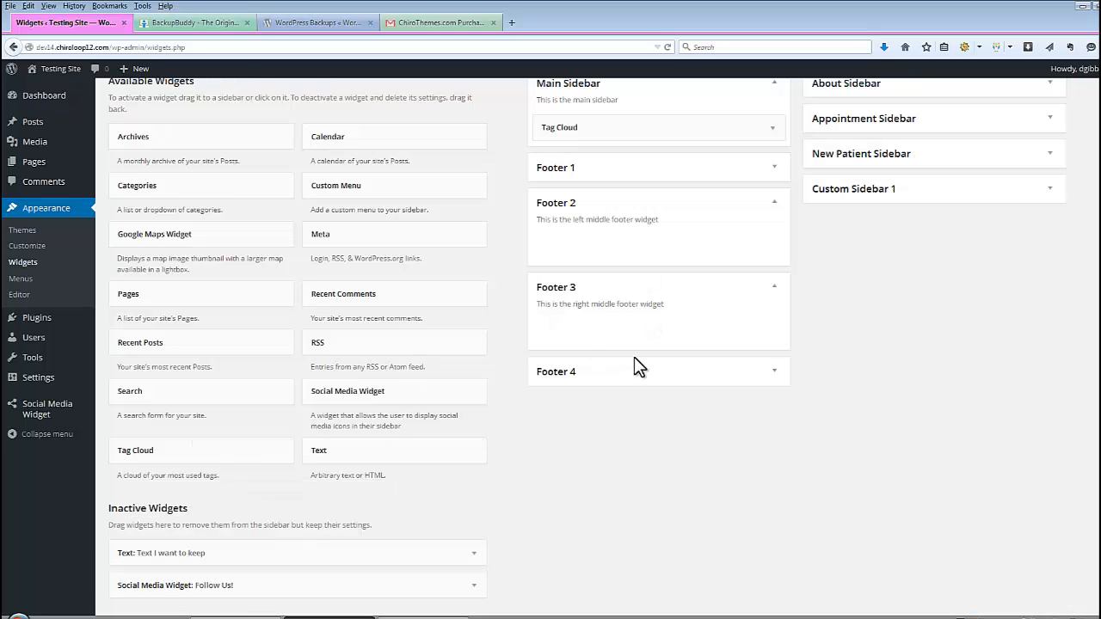
left_click(643, 377)
left_click_drag(503, 449, 226, 551)
scroll(688, 504, "up", 2)
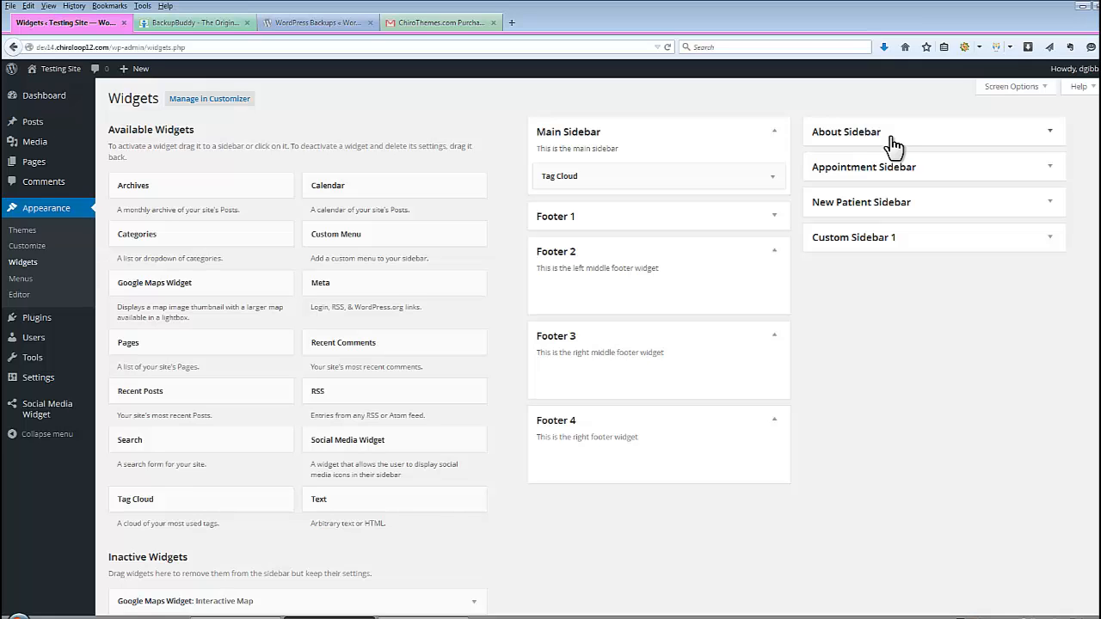
scroll(891, 159, "down", 3)
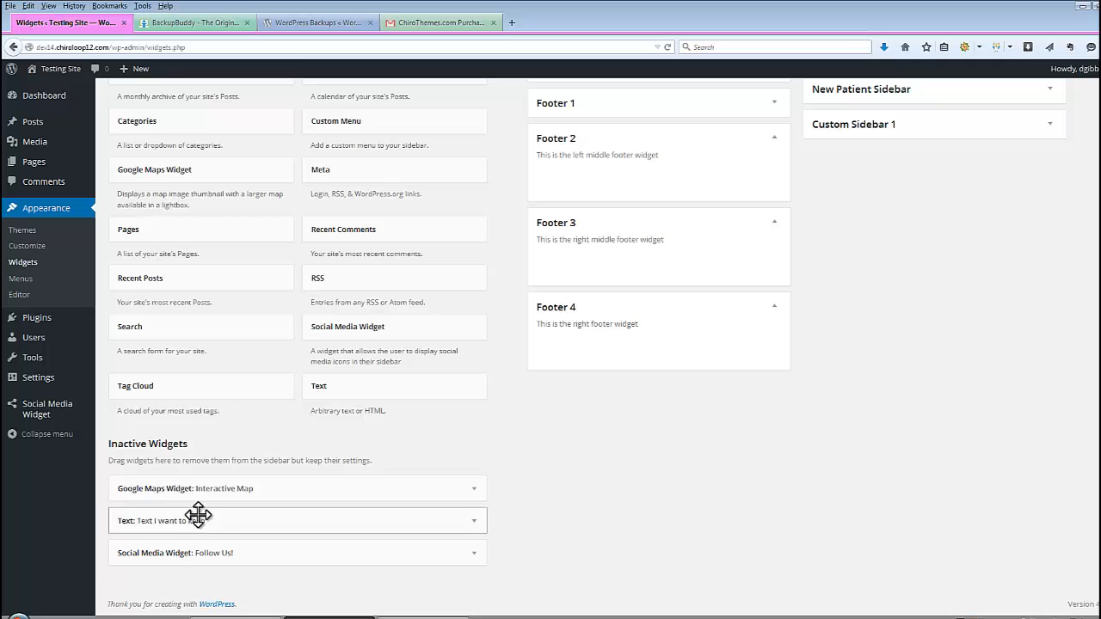
scroll(713, 456, "up", 3)
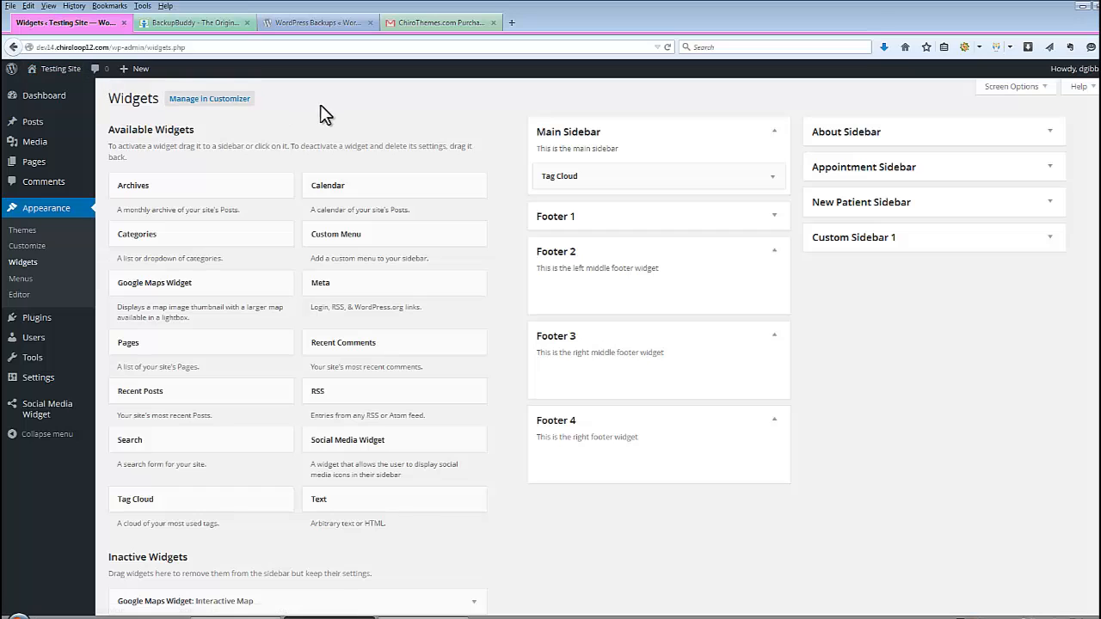
Open the receipt link in the ChiroThemes.com purchase email and download Chiro Stripe Theme version 1.8 to the Desktop as chiro-stripe.zip.
left_click(439, 24)
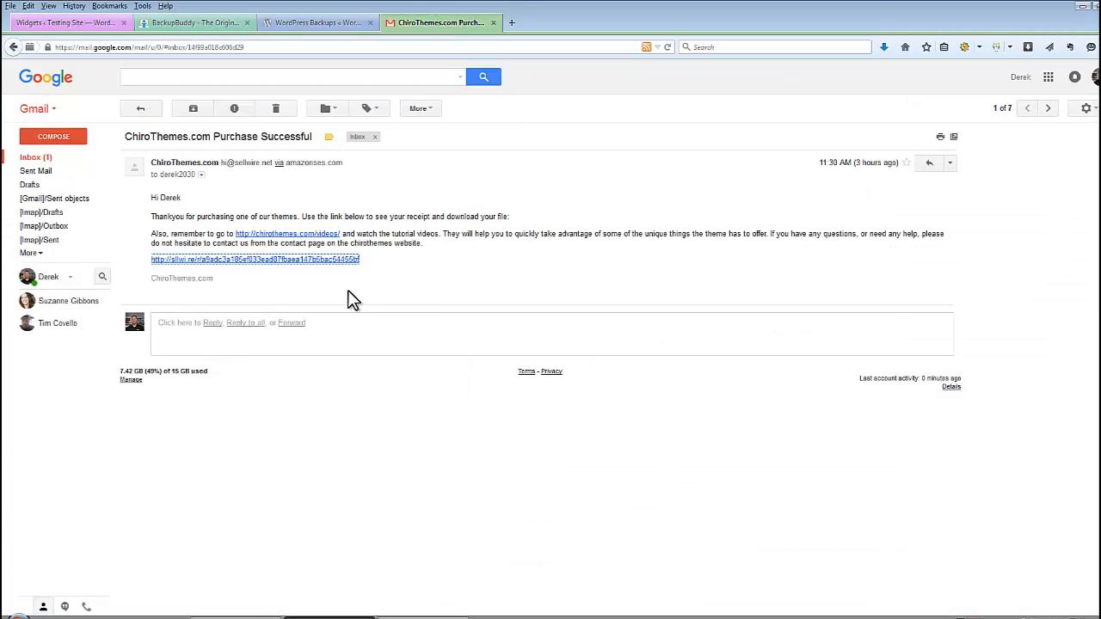
left_click(268, 259)
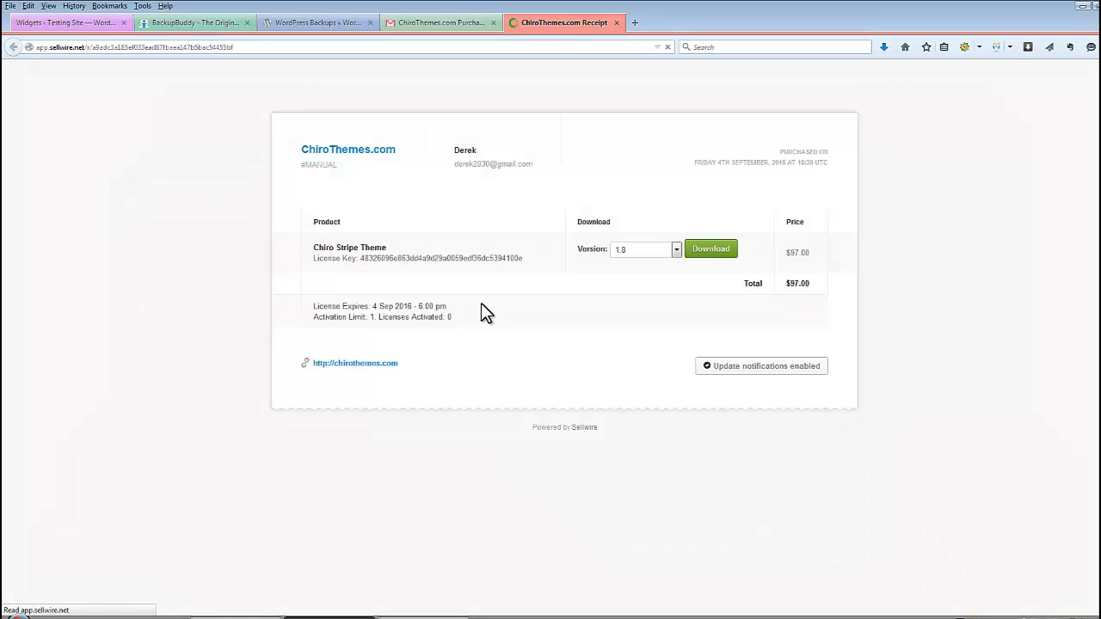
left_click(713, 252)
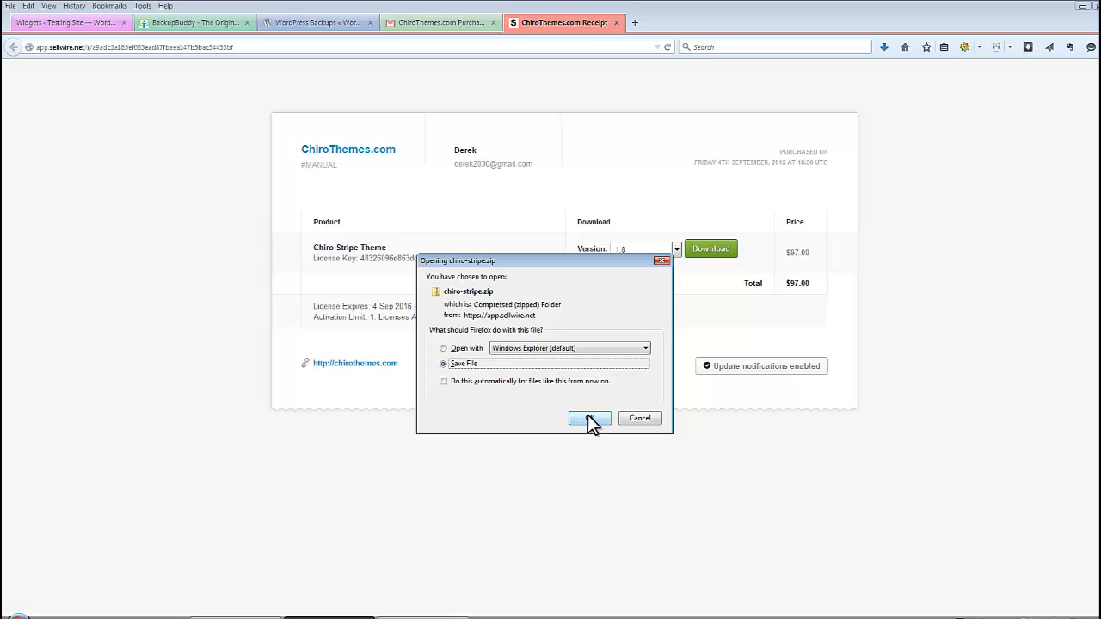
left_click(589, 418)
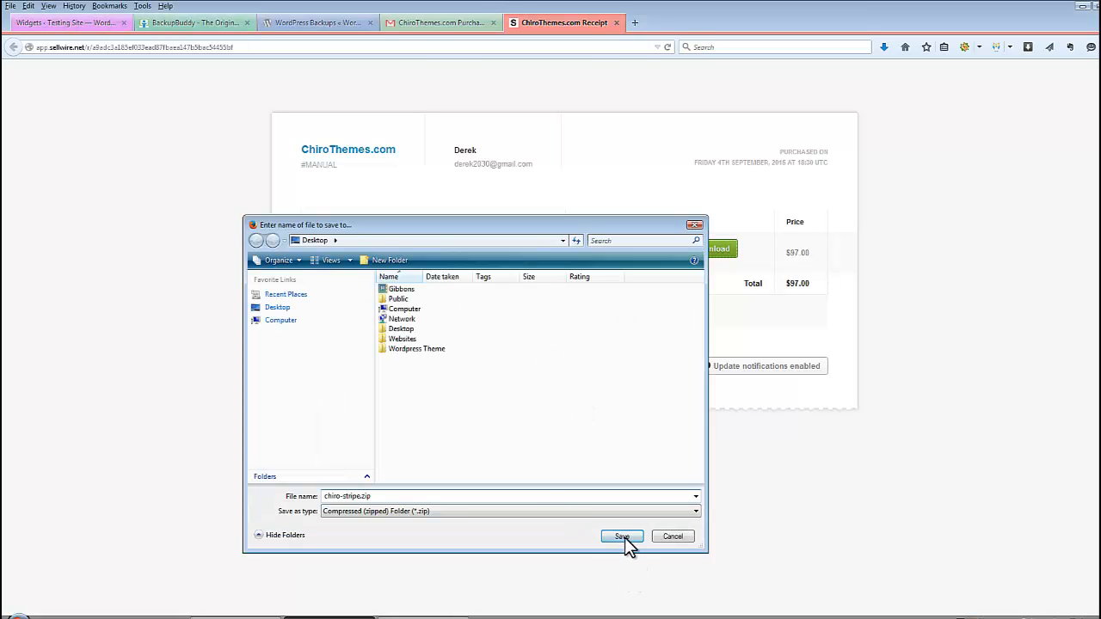
left_click(624, 538)
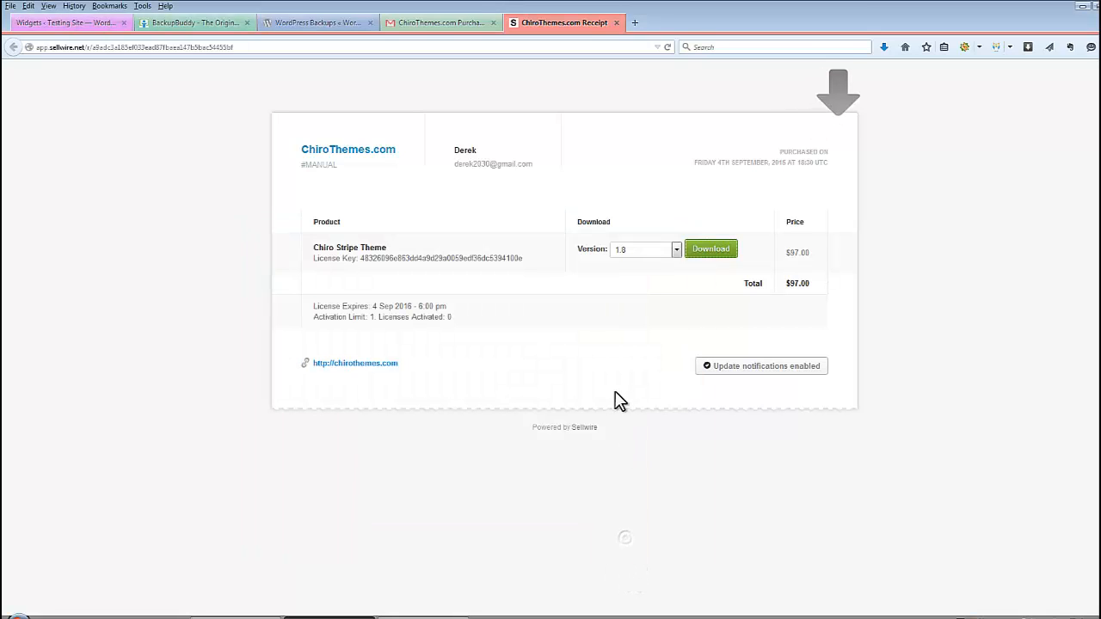
Upload chiro-stripe.zip from the Desktop as a new WordPress theme, install it and activate it.
left_click(86, 26)
left_click(24, 232)
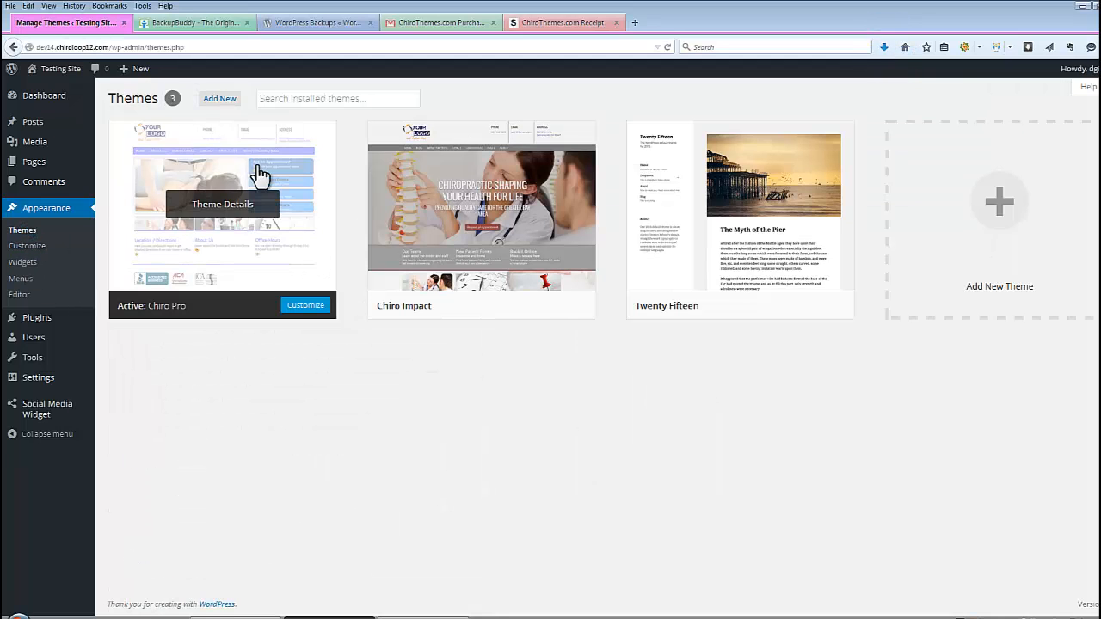
left_click(219, 98)
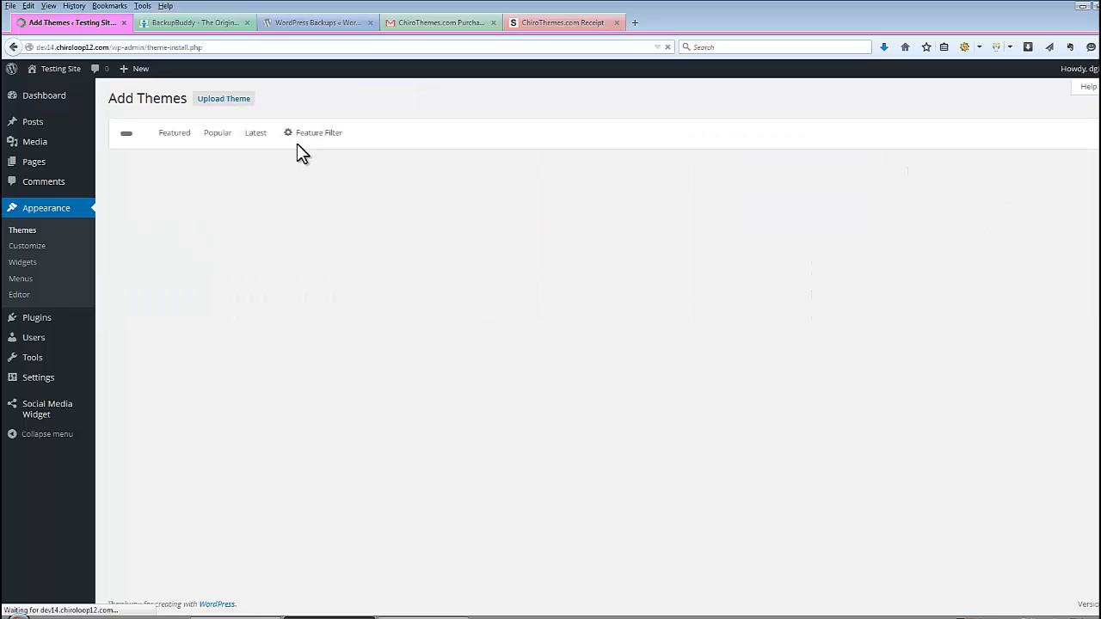
left_click(226, 100)
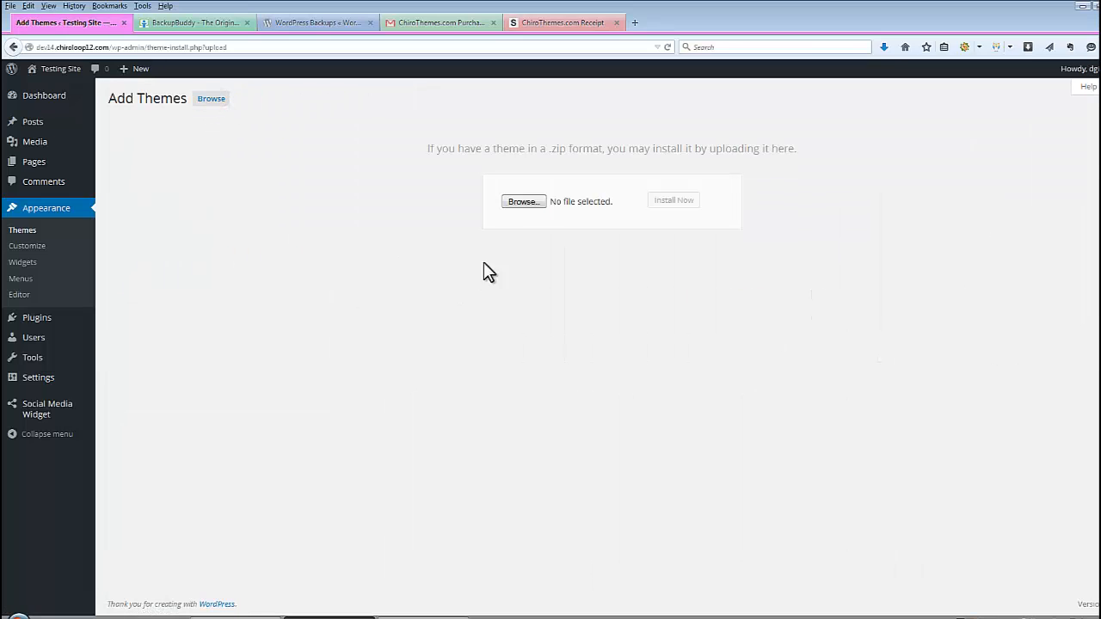
left_click(525, 203)
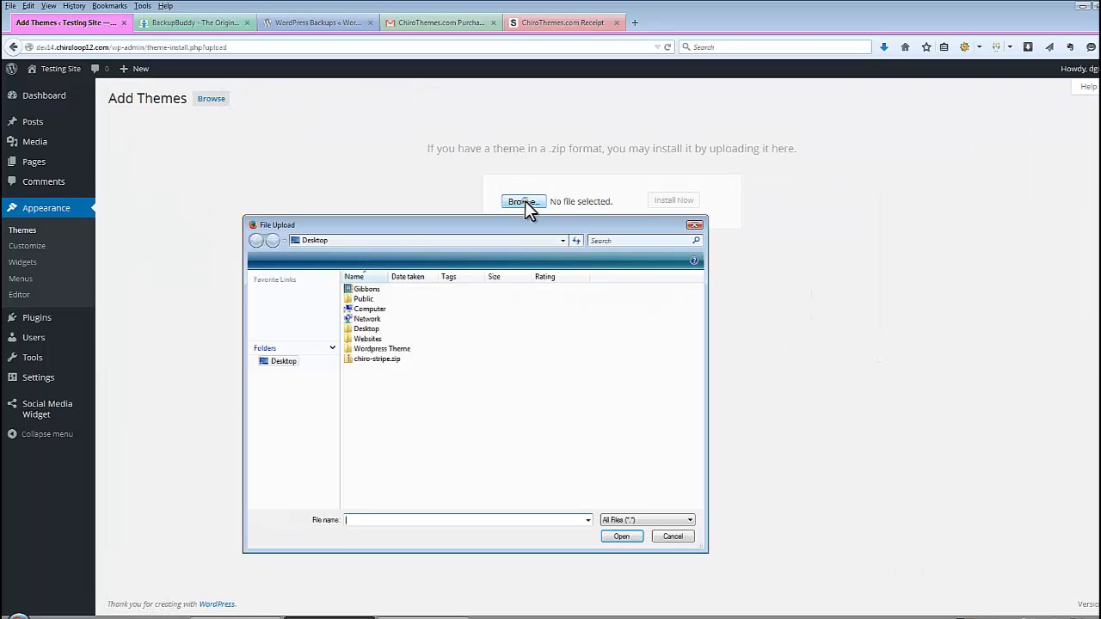
left_click(374, 360)
left_click(608, 537)
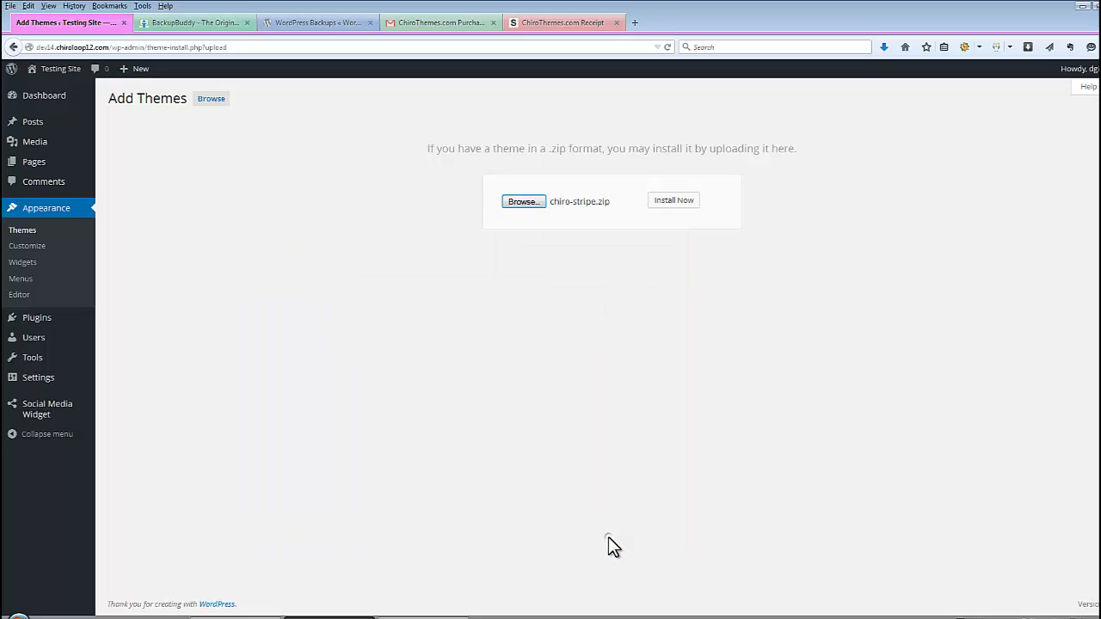
left_click(679, 203)
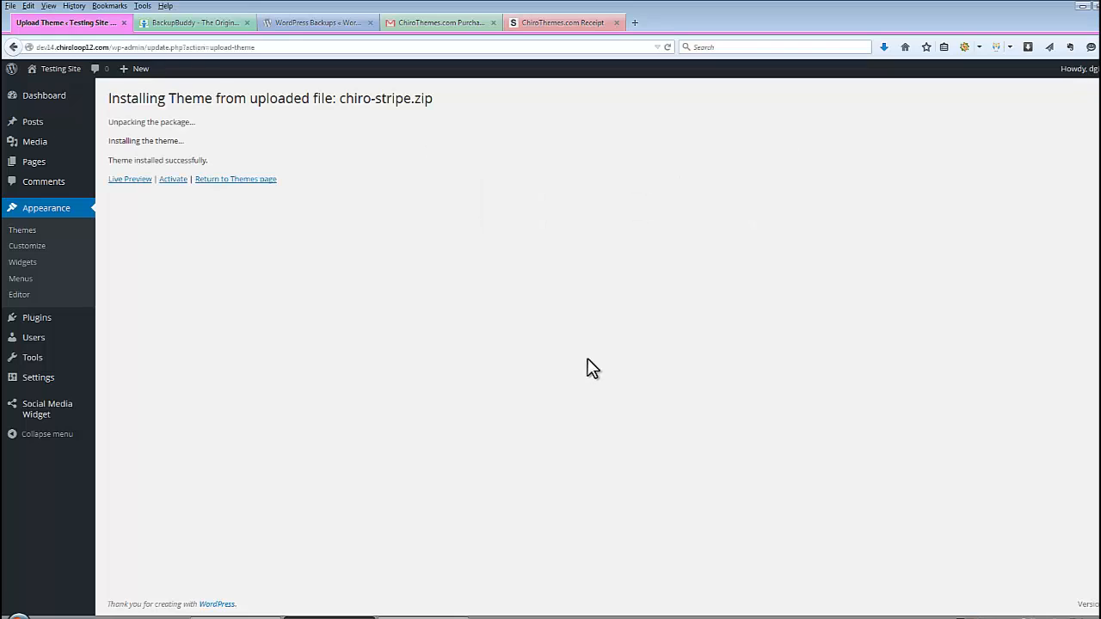
left_click(172, 178)
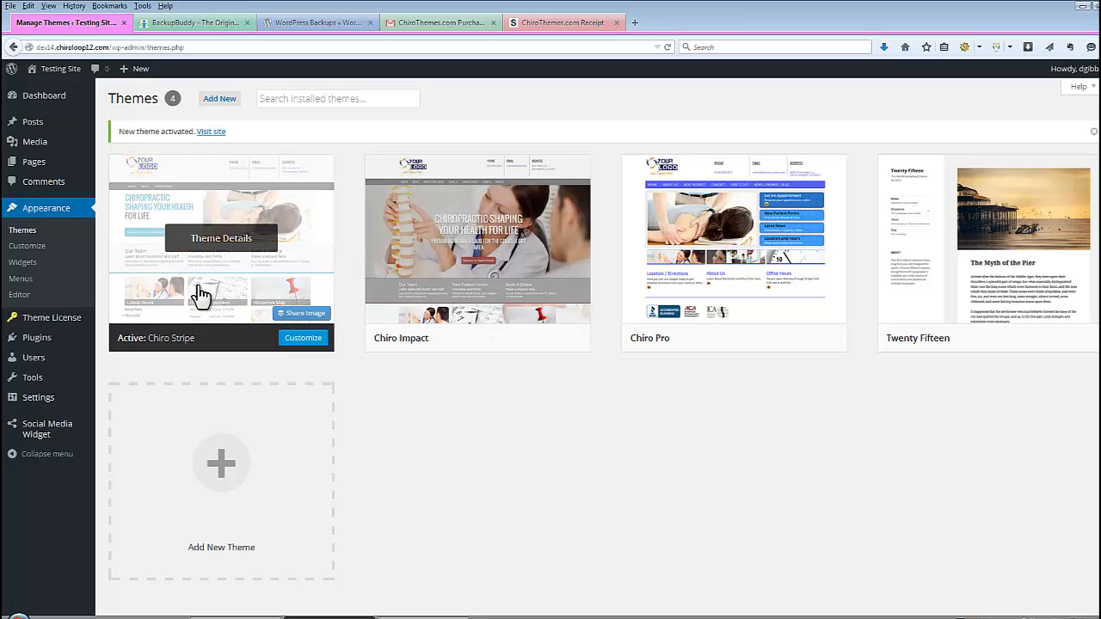
Copy the Chiro Stripe license key from the purchase receipt, enter it on the site's Theme License page and save.
left_click(44, 320)
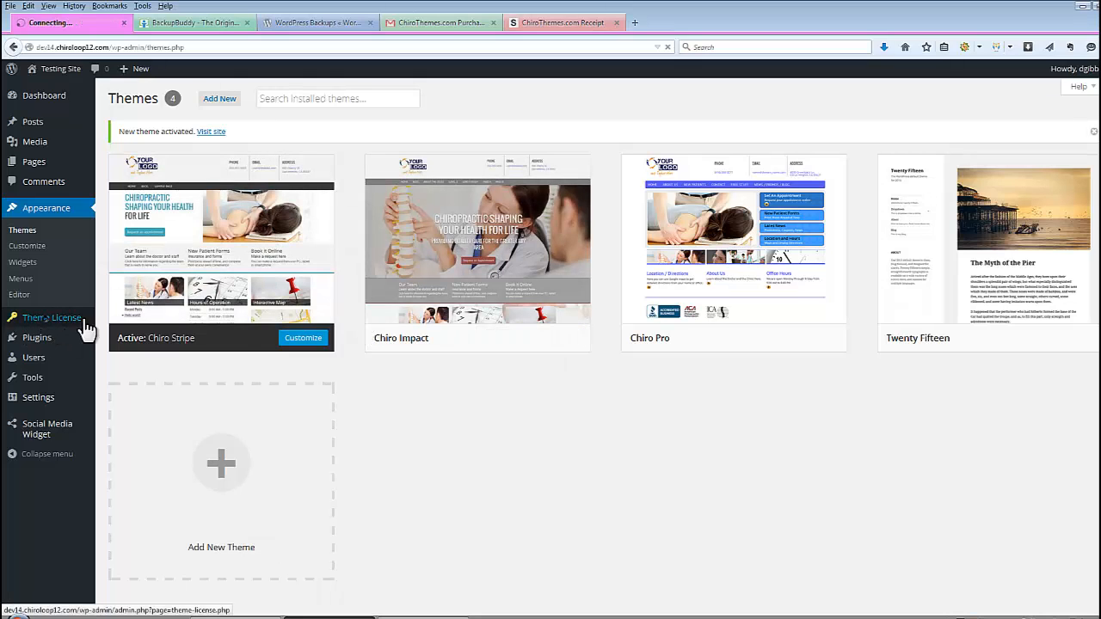
left_click(557, 23)
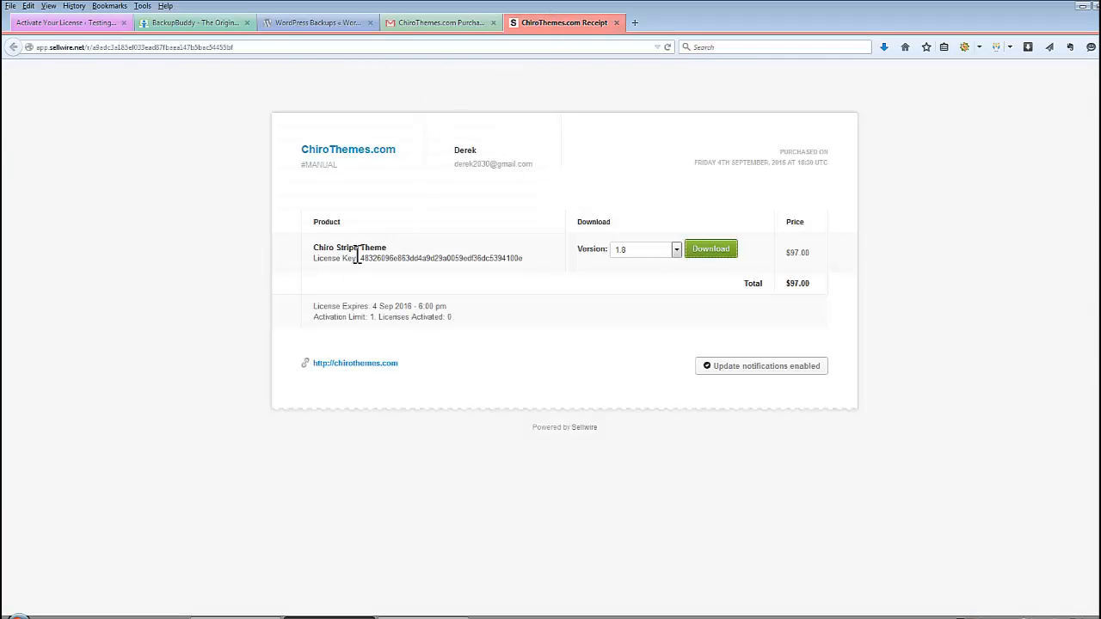
left_click_drag(360, 258, 516, 259)
right_click(516, 260)
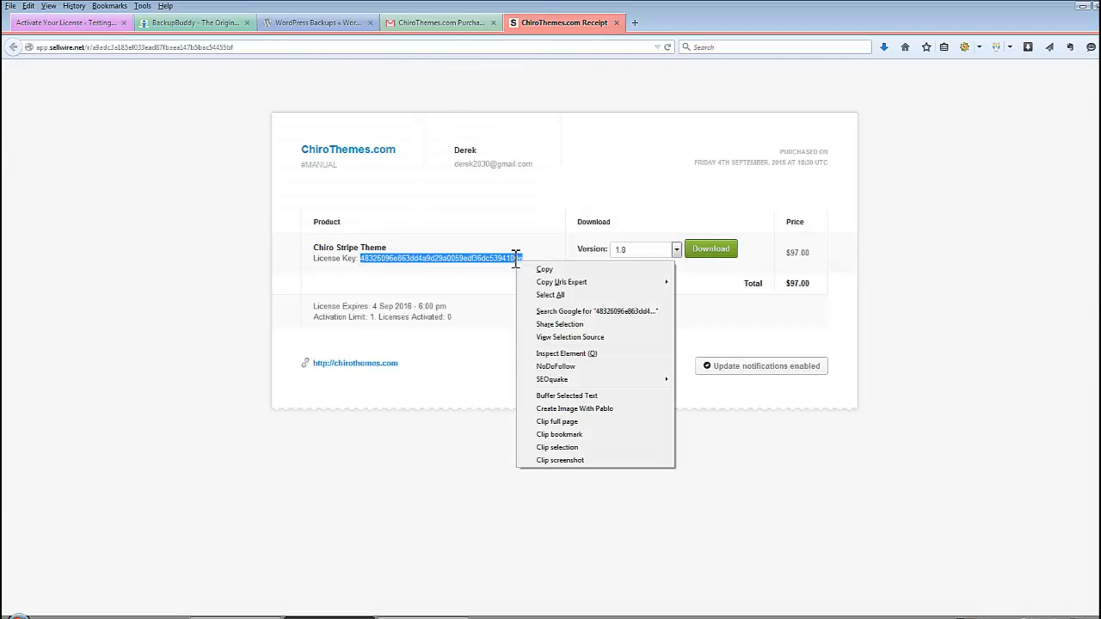
left_click(542, 270)
left_click(99, 24)
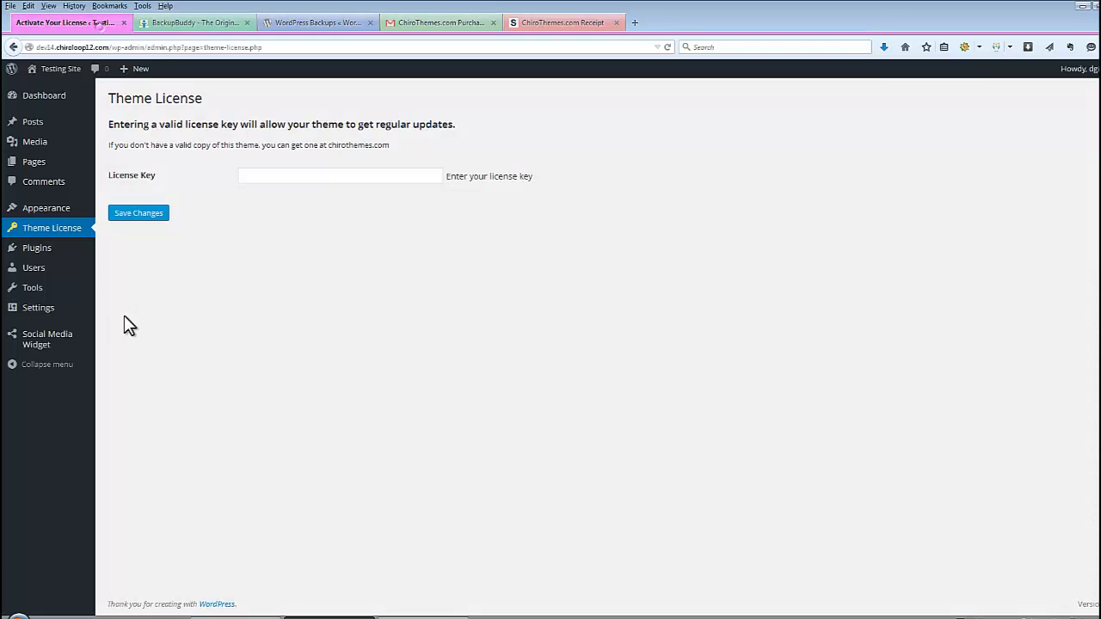
left_click(292, 176)
right_click(292, 176)
left_click(322, 233)
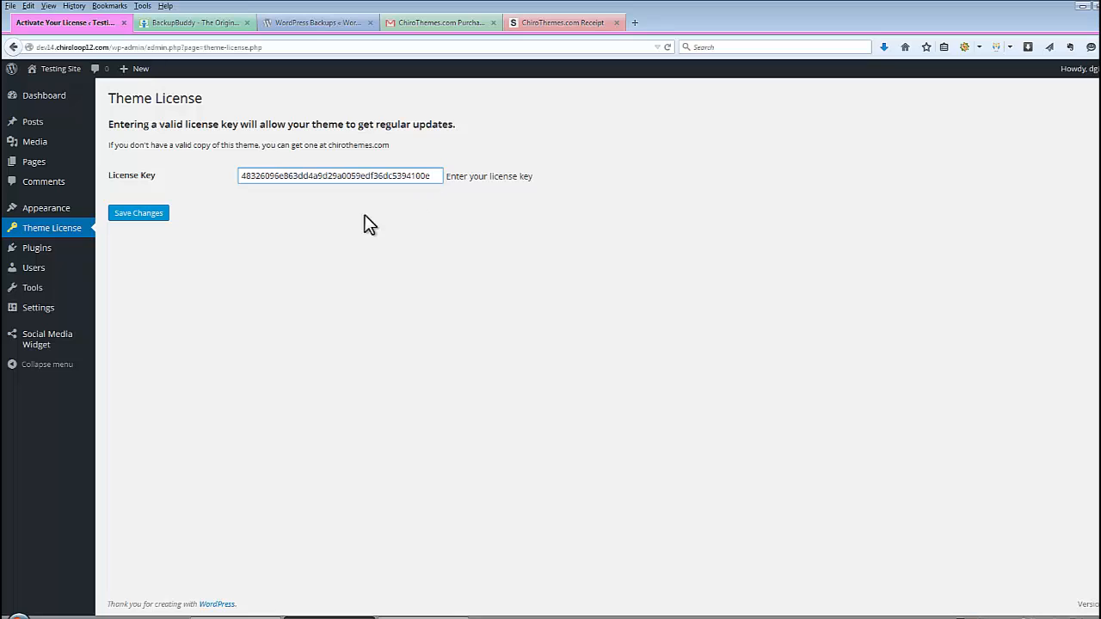
left_click(138, 214)
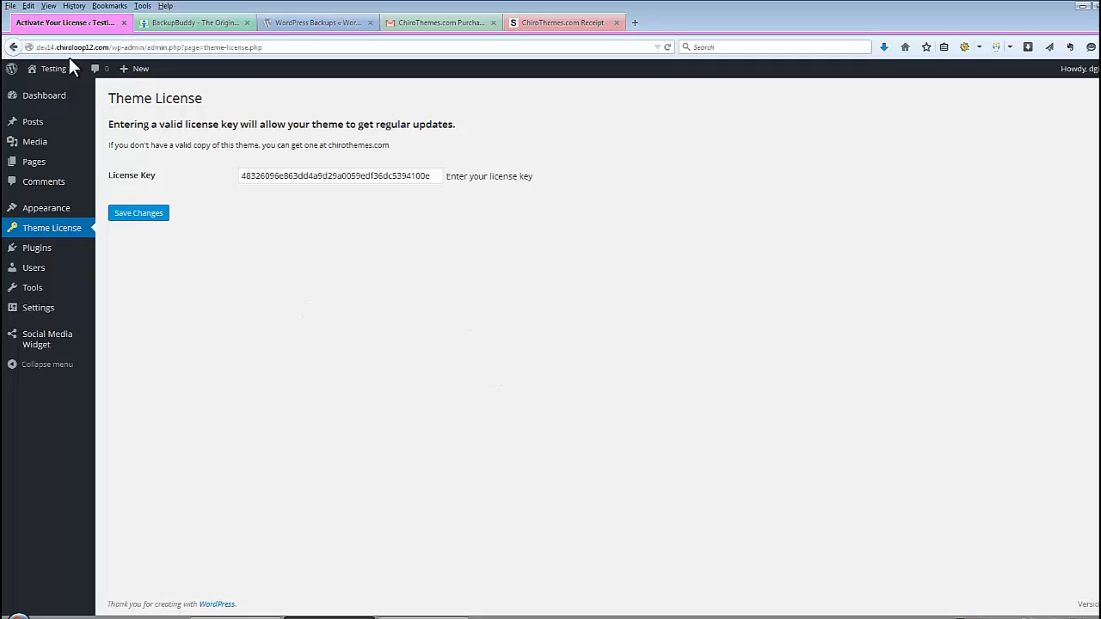
Open the site's public front page in a new browser tab and switch to it.
mouse_move(53, 68)
right_click(49, 90)
left_click(82, 97)
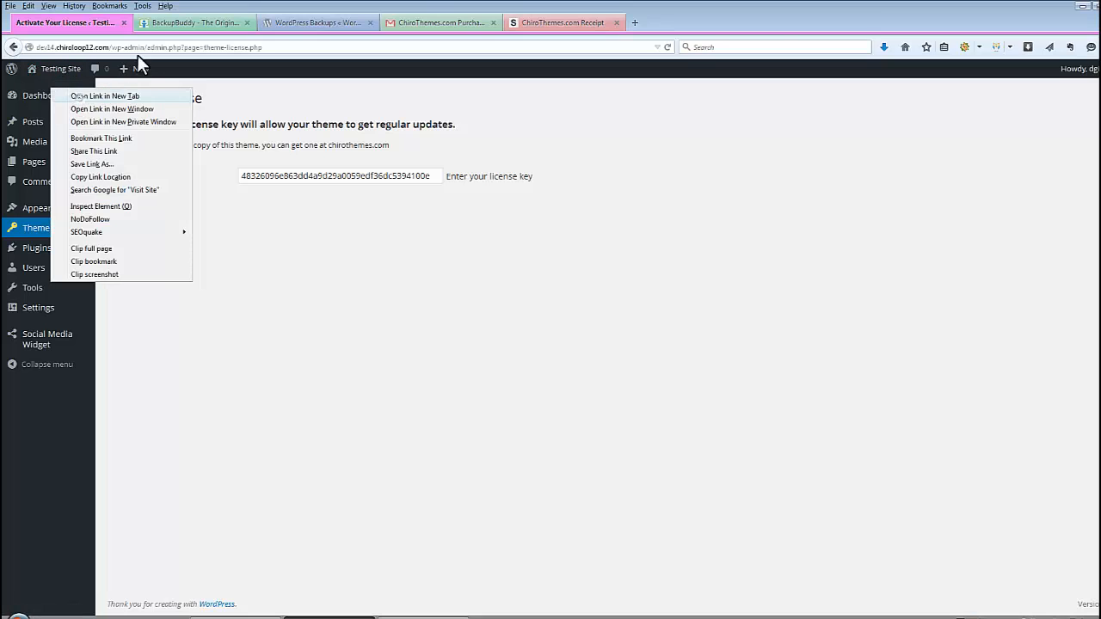
left_click(177, 25)
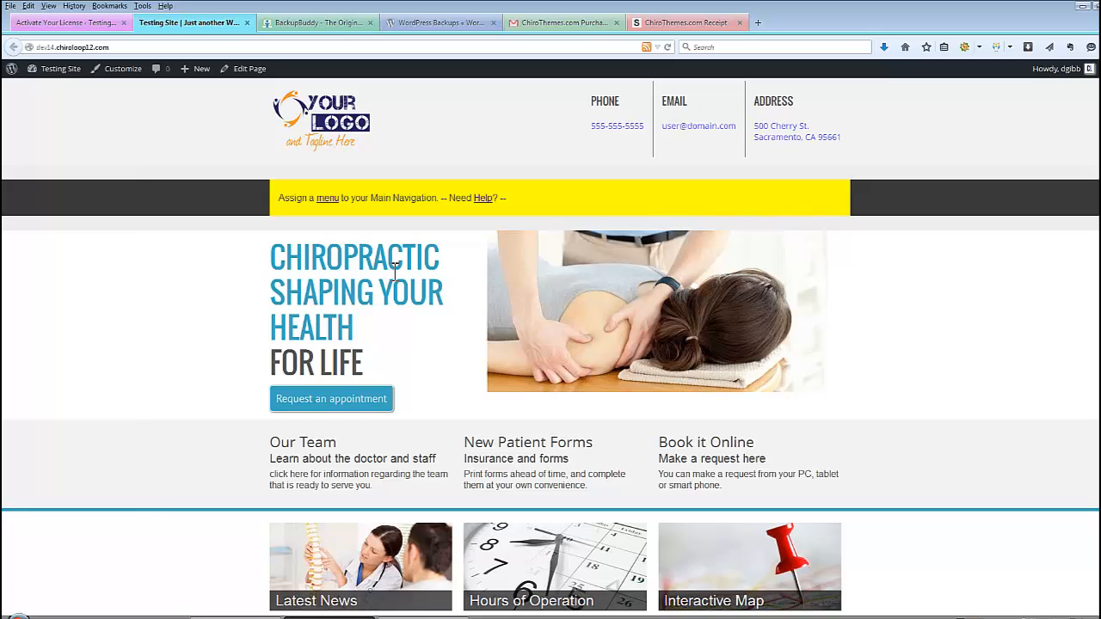
Assign the Main Navigation menu to the Main Navigation theme location, save it and review the front page.
left_click(328, 198)
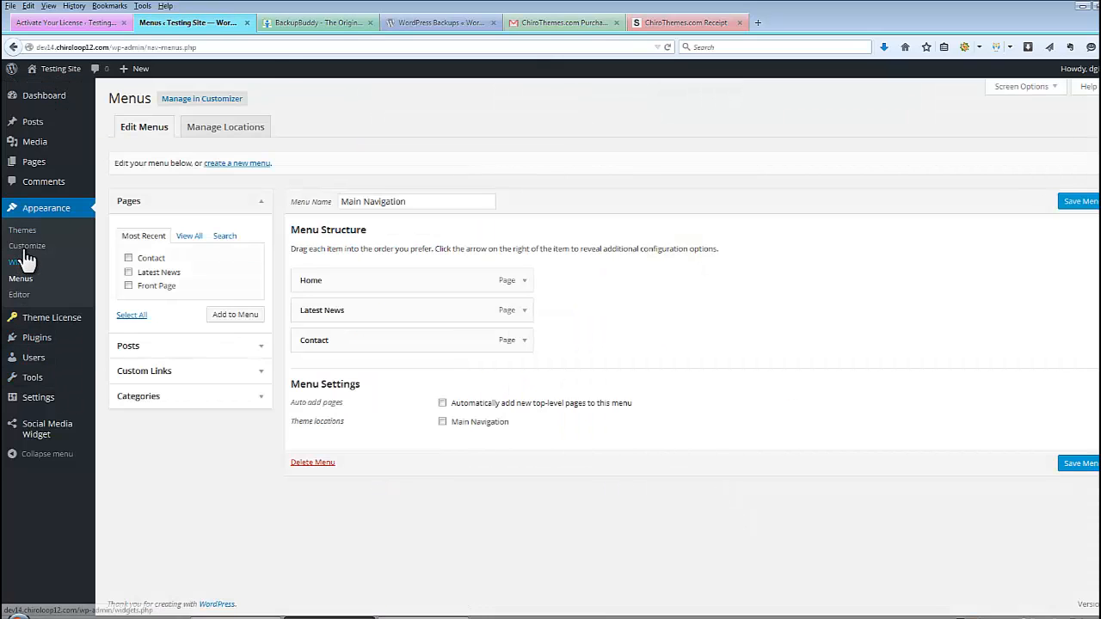
left_click(442, 422)
left_click(1088, 463)
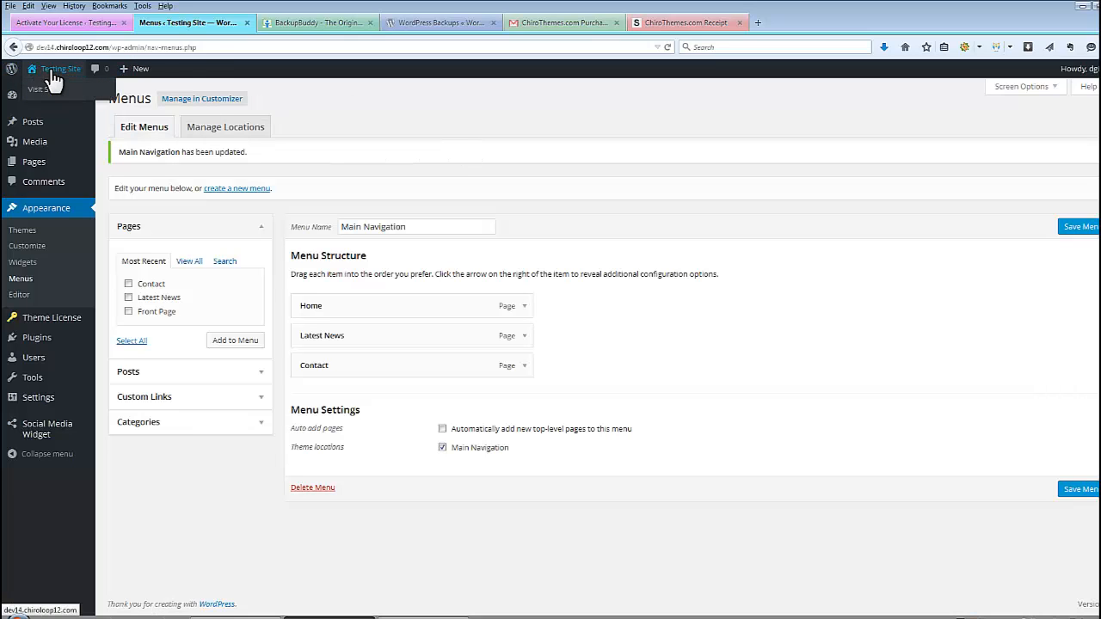
left_click(43, 89)
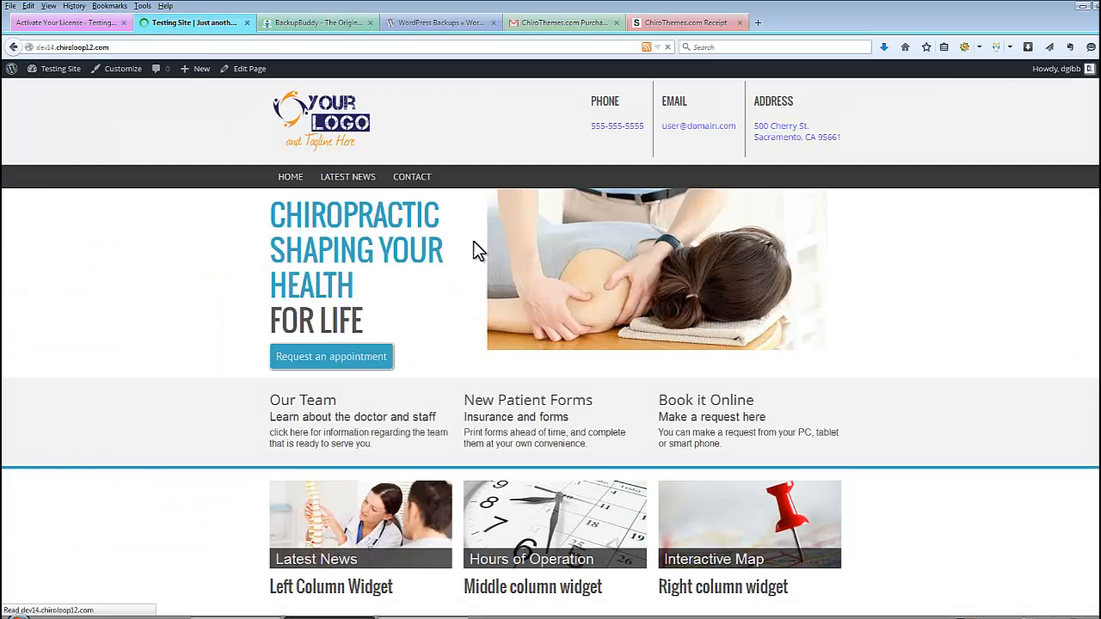
scroll(409, 221, "down", 2)
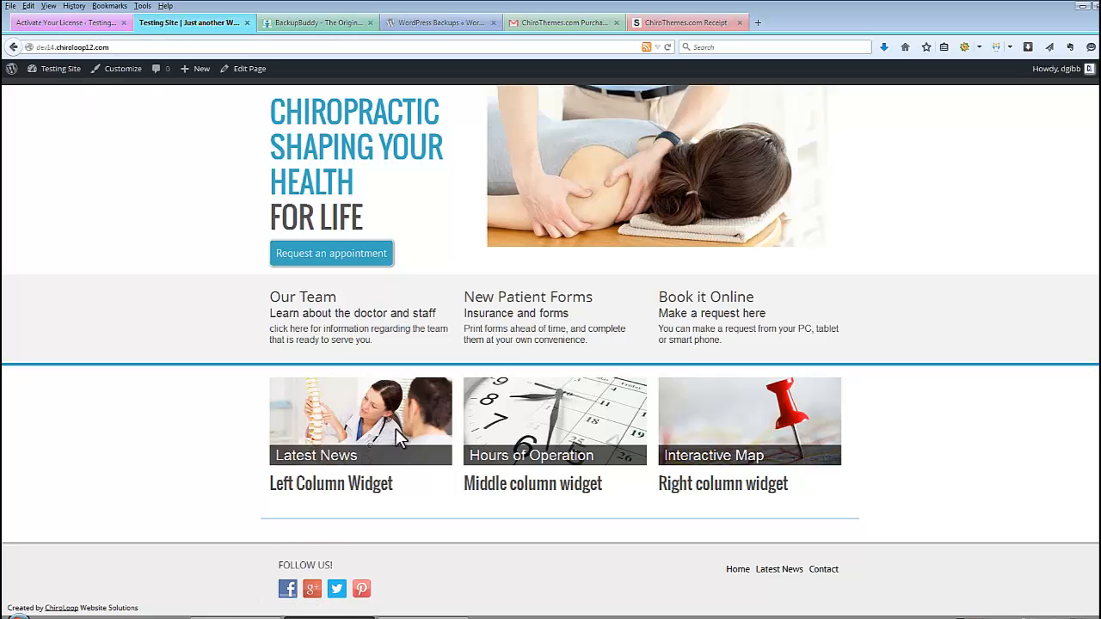
Go to the Widgets page and move the "Interactive Map" Google Maps widget from Inactive Widgets to Front Page Right column.
left_click(73, 22)
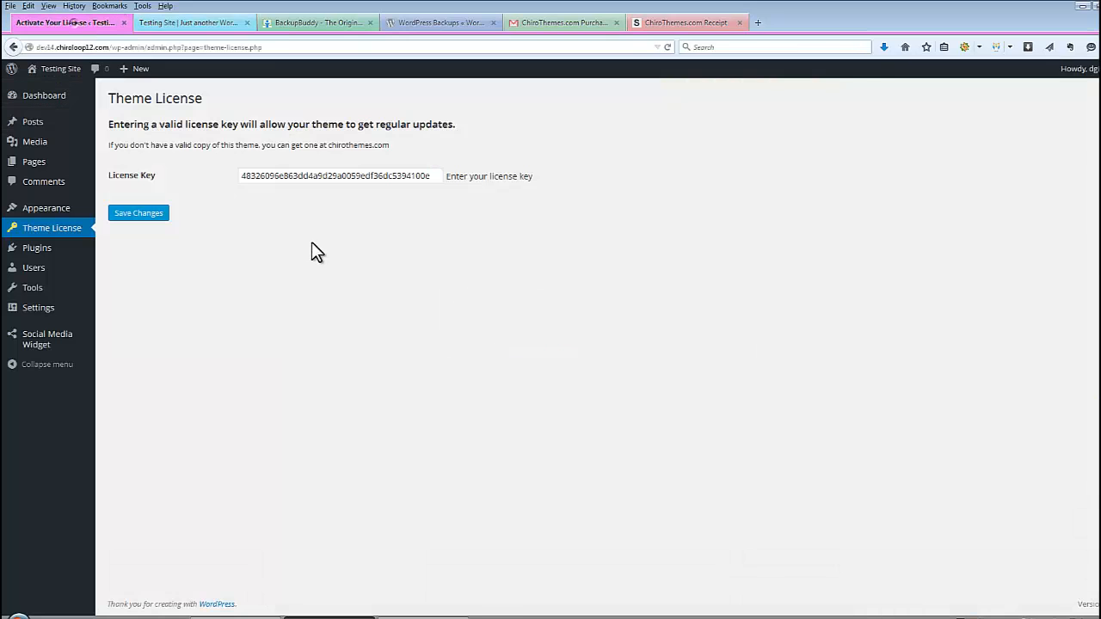
mouse_move(40, 214)
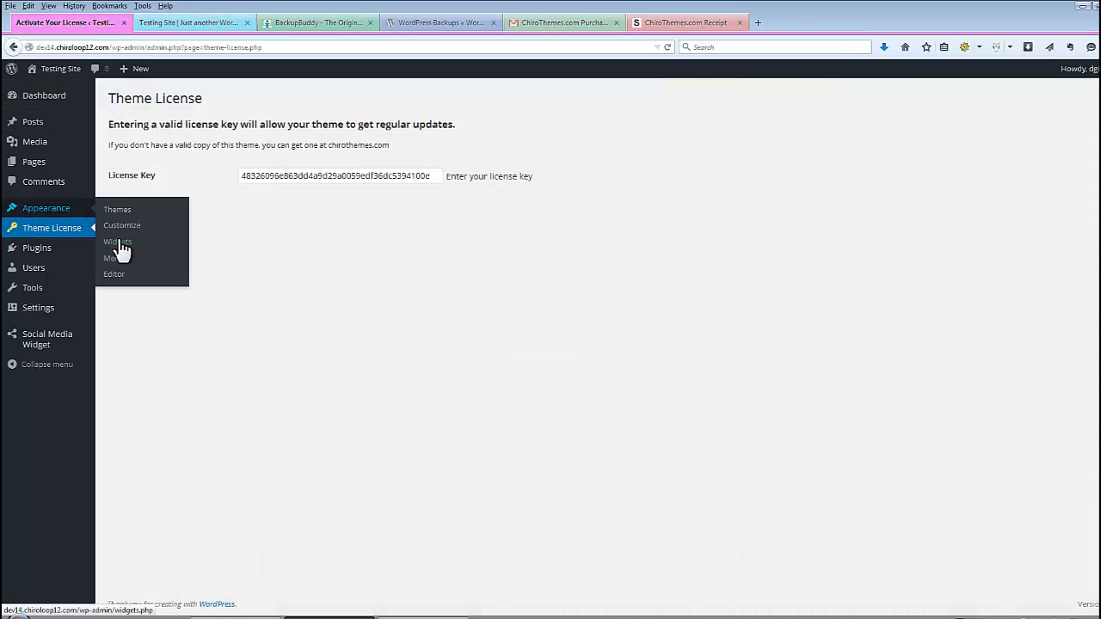
left_click(117, 242)
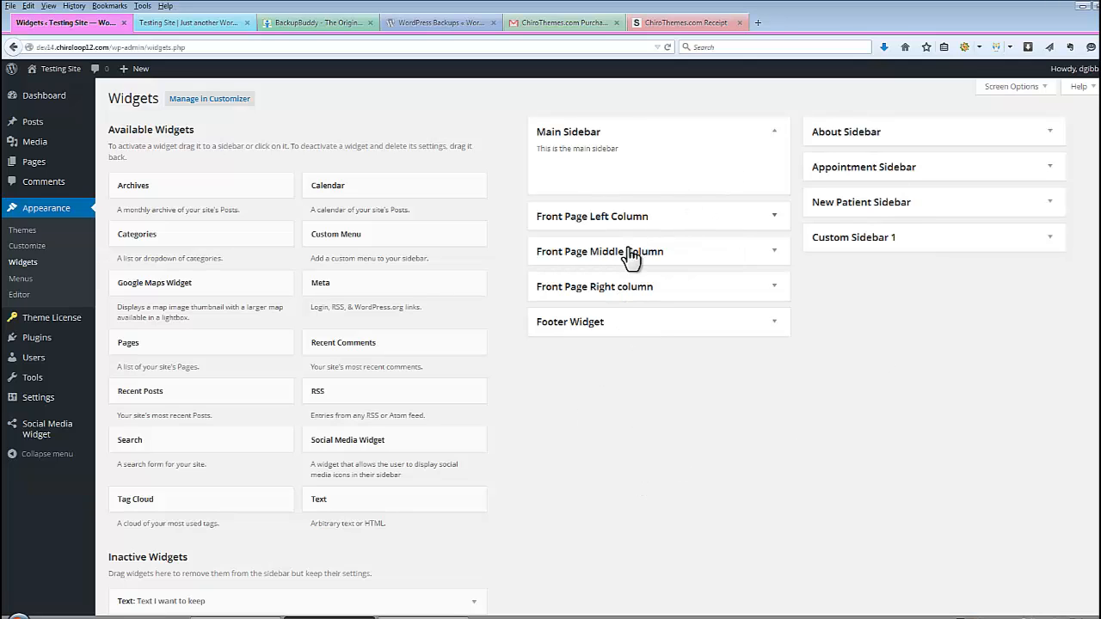
scroll(649, 370, "down", 1)
scroll(650, 356, "down", 4)
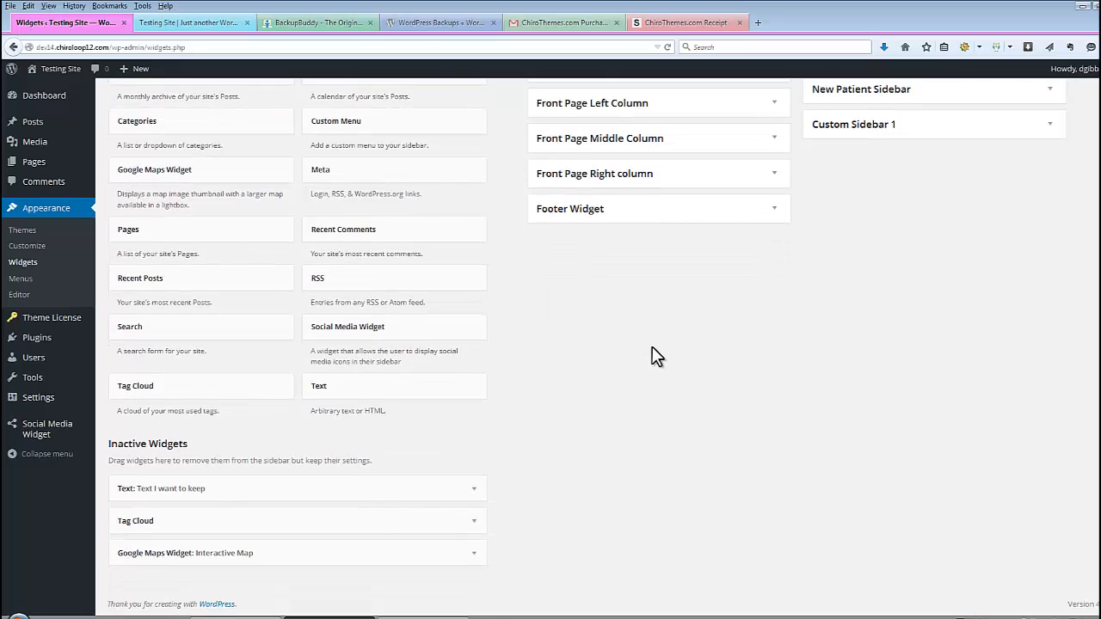
scroll(804, 116, "up", 5)
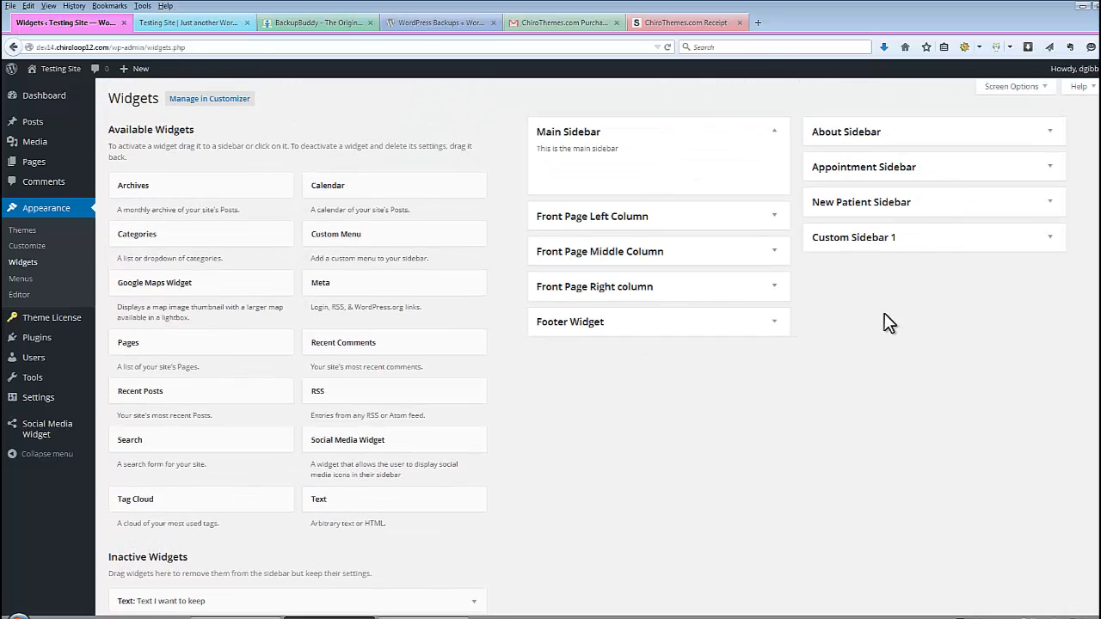
scroll(886, 319, "down", 3)
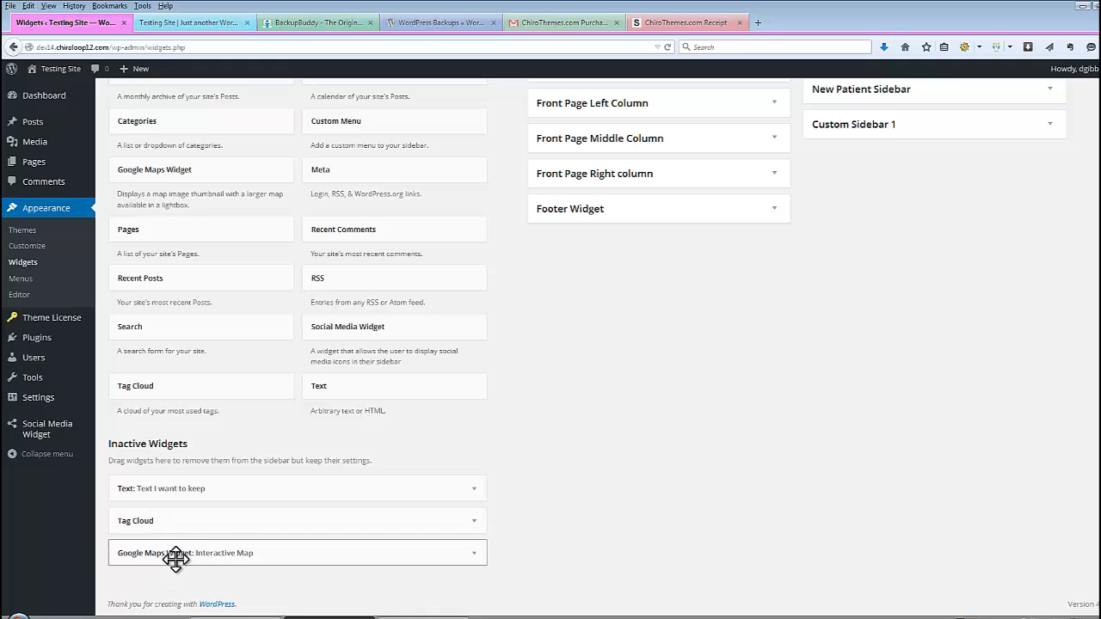
left_click_drag(175, 559, 604, 223)
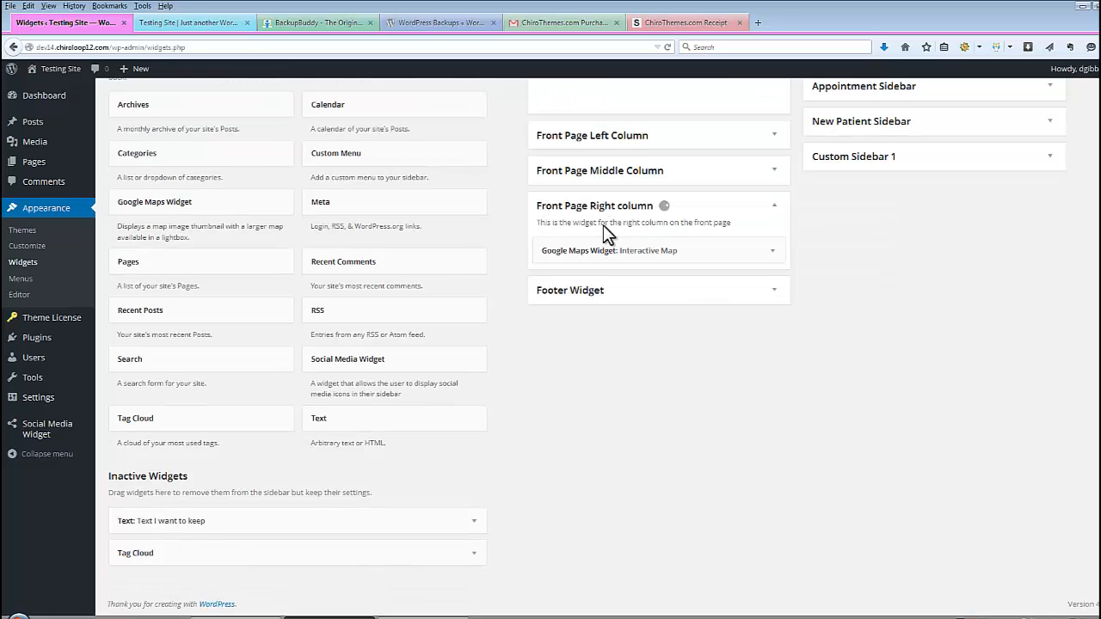
Reload the front page and check the map widget beneath the Interactive Map image.
left_click(185, 21)
left_click(669, 47)
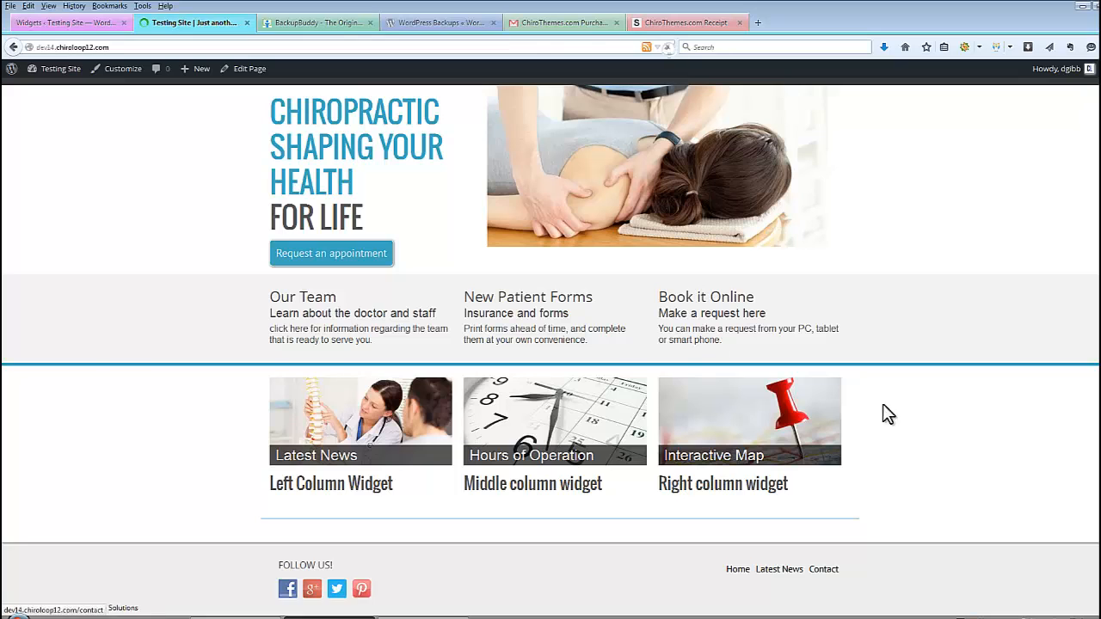
scroll(823, 504, "down", 3)
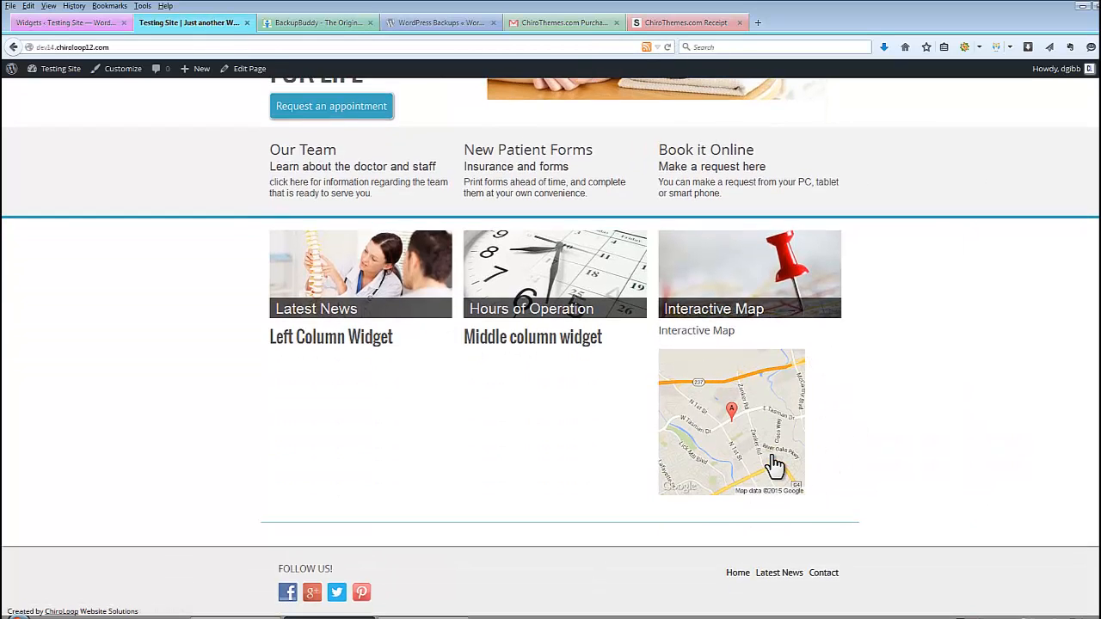
scroll(774, 465, "up", 3)
scroll(778, 437, "down", 1)
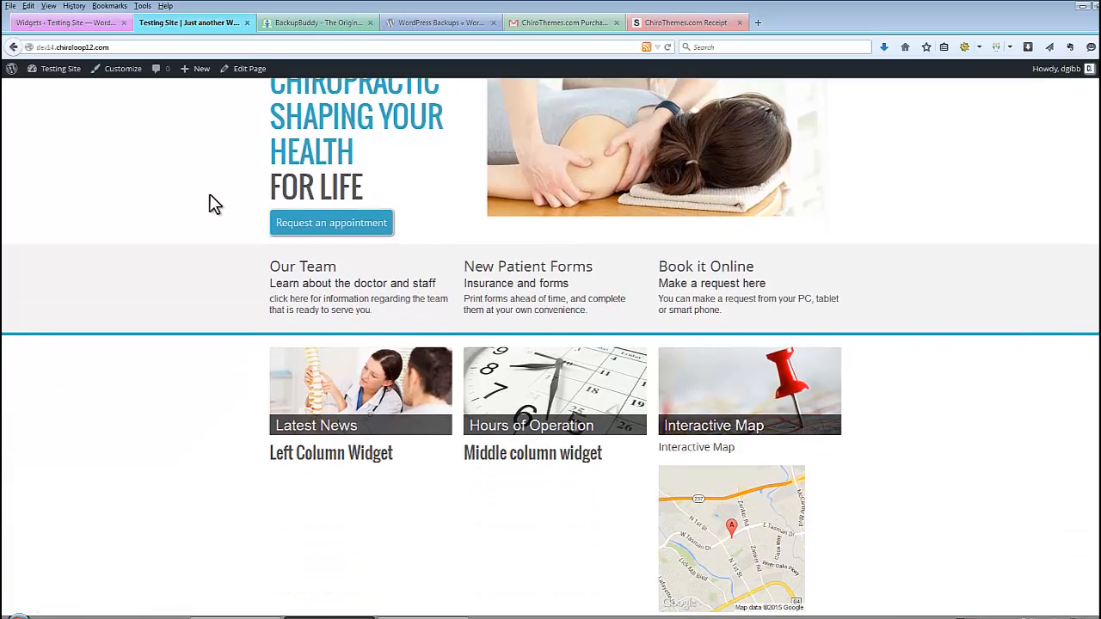
Add a Text widget to Front Page Middle Column with the content [hours] and save it.
left_click(86, 23)
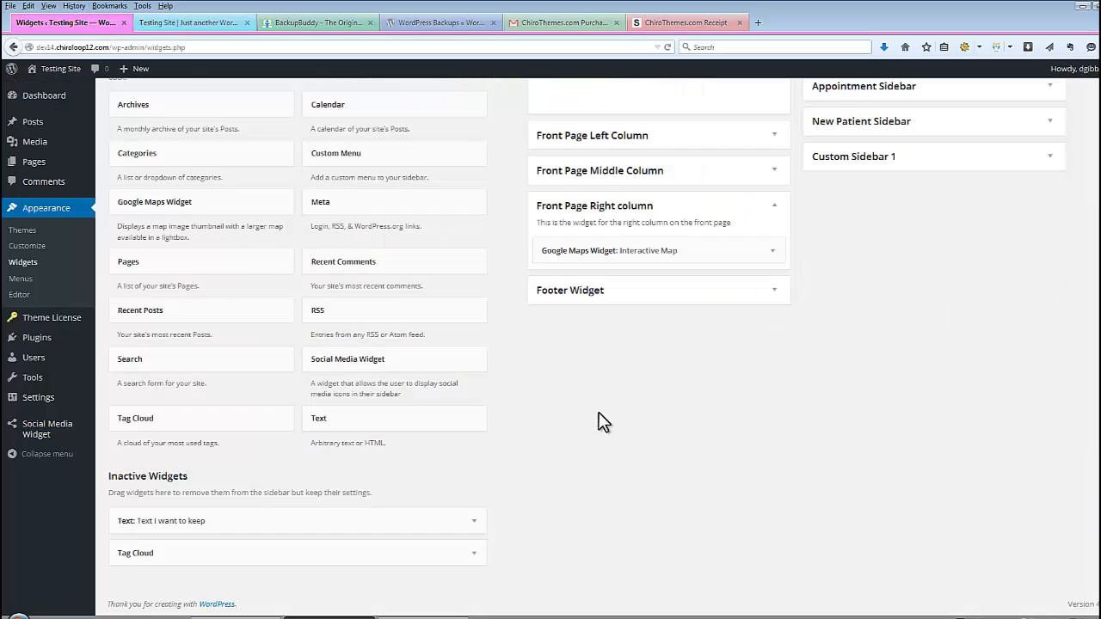
scroll(599, 421, "up", 1)
scroll(599, 420, "up", 1)
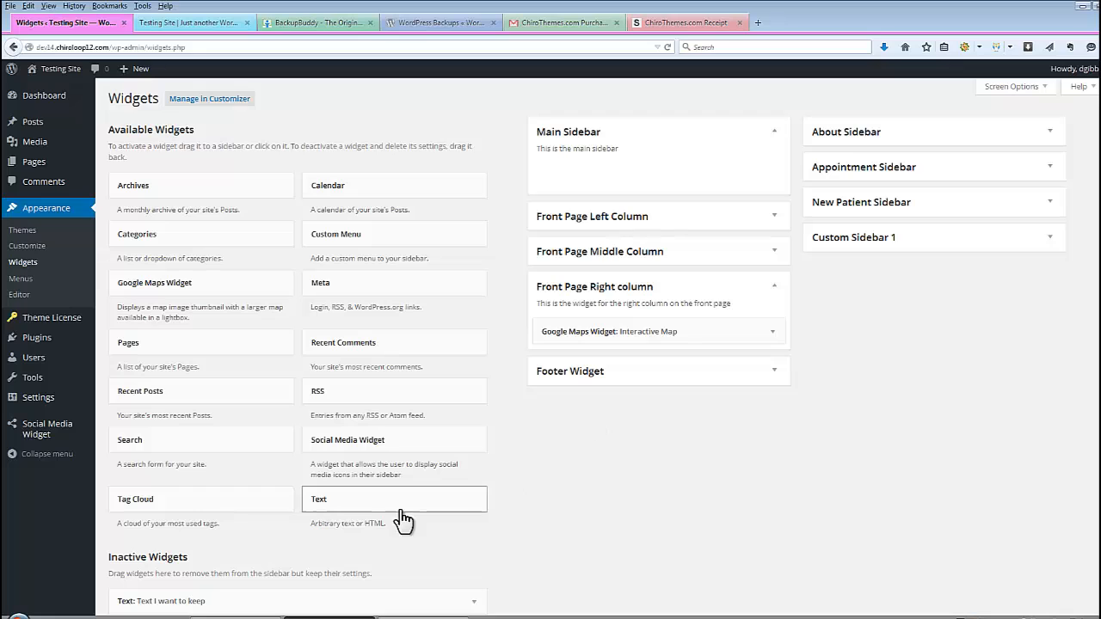
left_click_drag(356, 511, 605, 277)
left_click(556, 378)
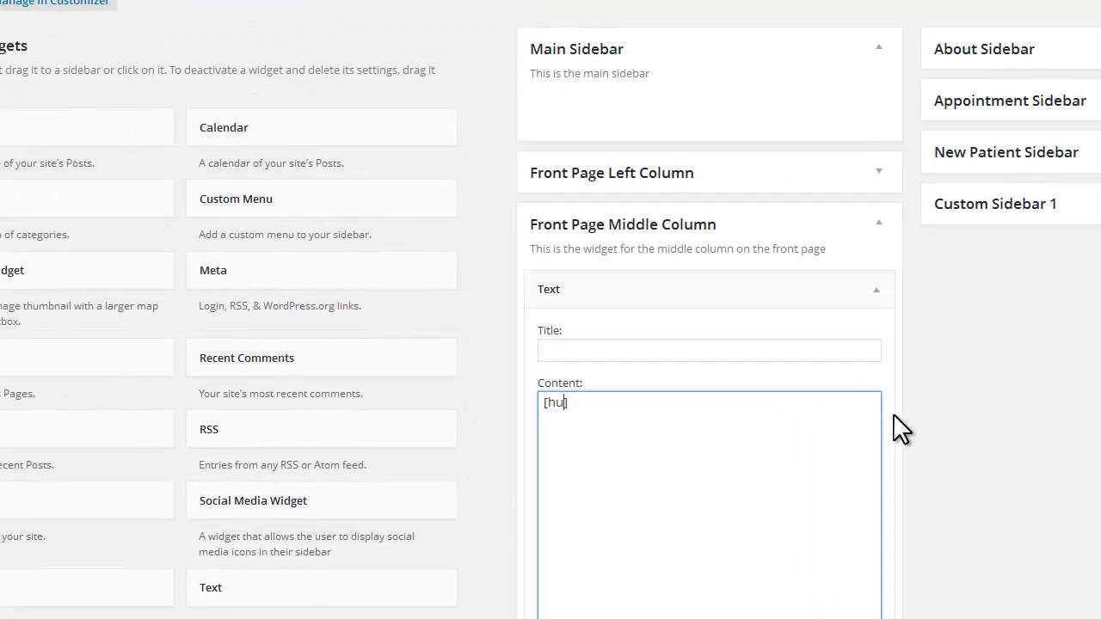
scroll(894, 427, "down", 3)
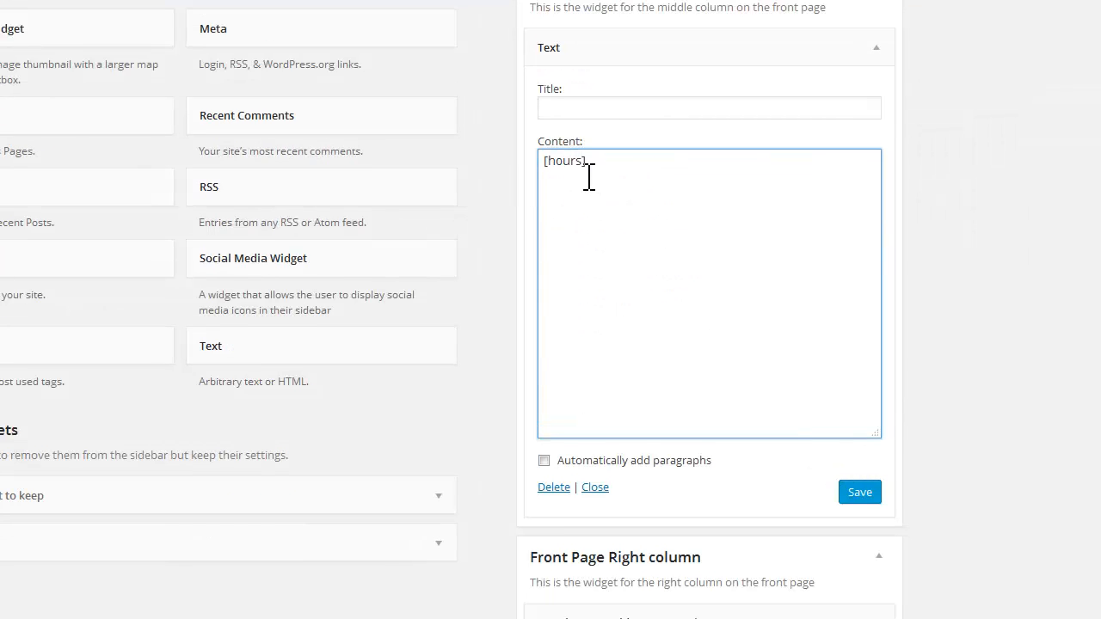
left_click(849, 497)
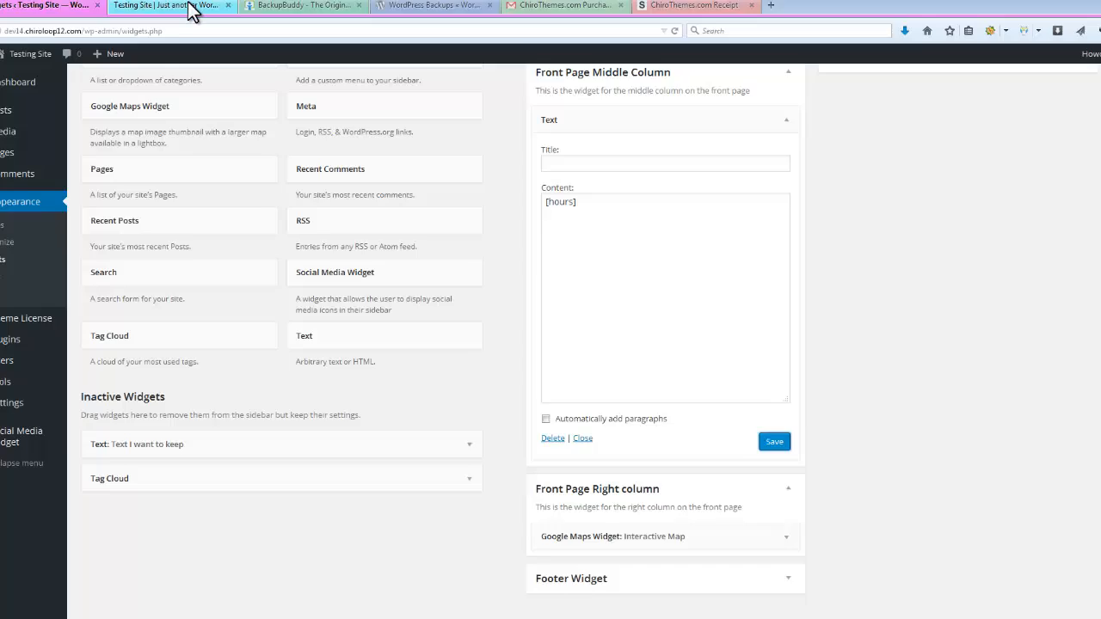
Reload the front page and check the content beneath the Hours of Operation image.
left_click(190, 12)
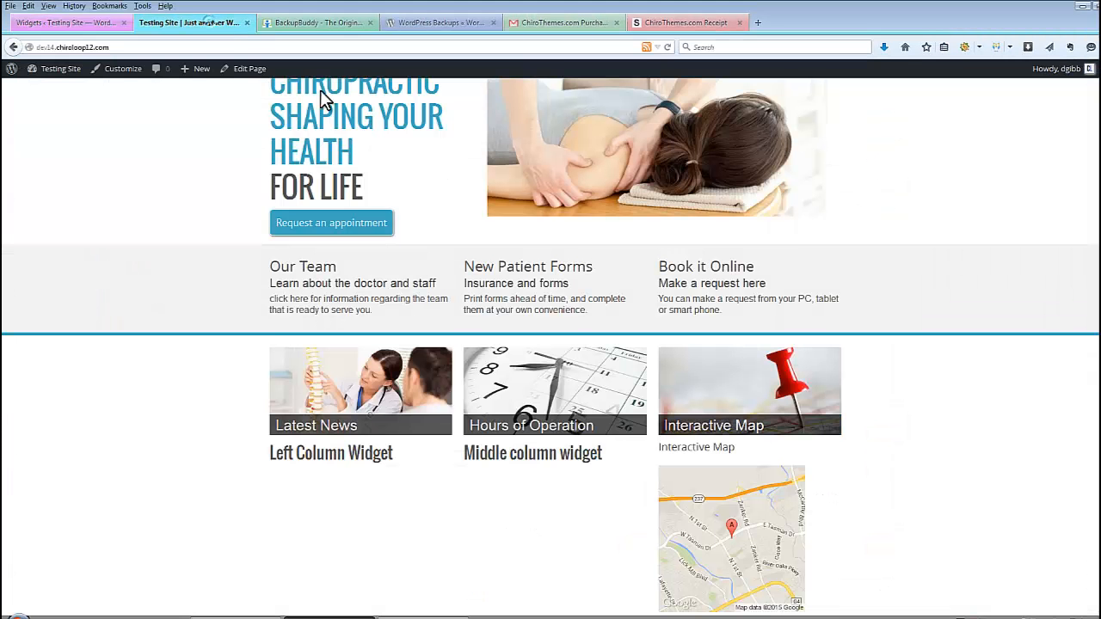
left_click(666, 47)
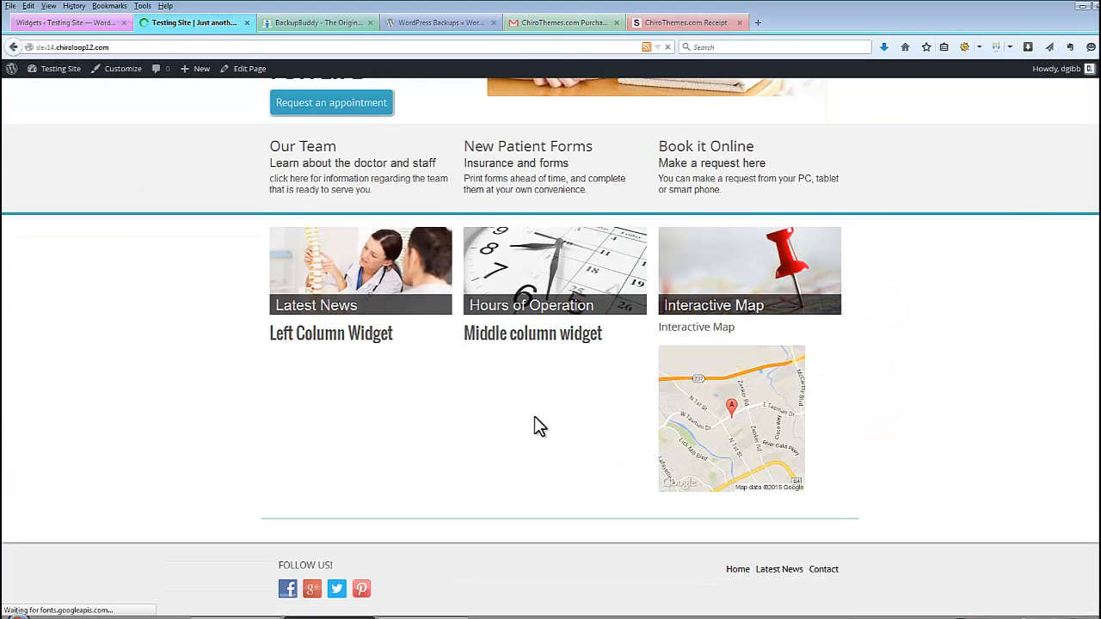
scroll(534, 479, "down", 1)
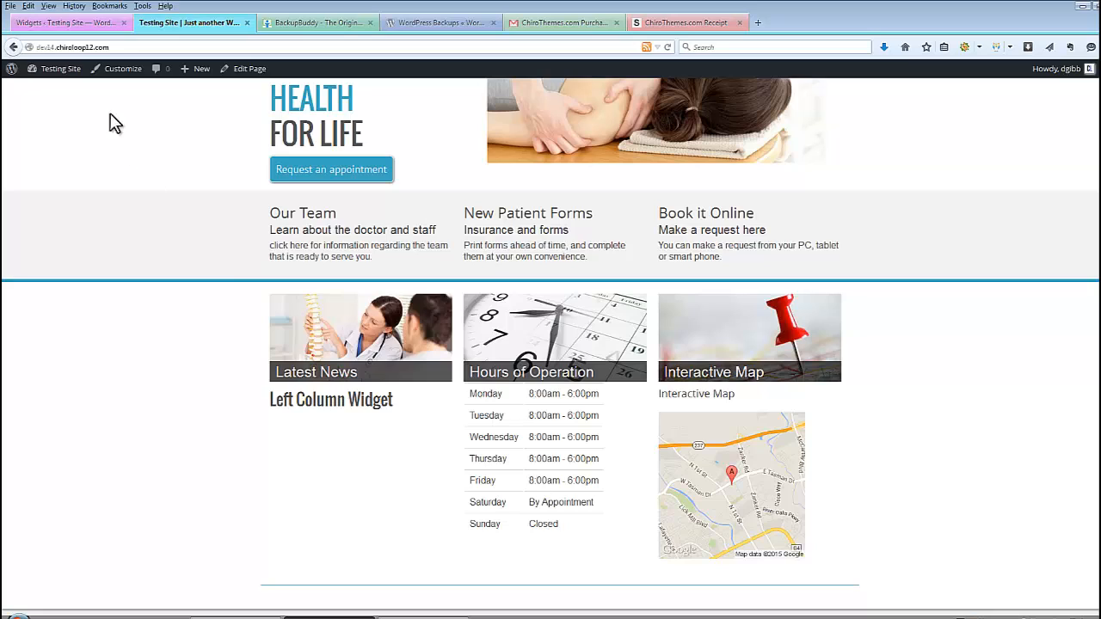
Open the Office Hours settings in the theme customizer and set Monday's hours to 8:00am - 4:00pm.
left_click(120, 74)
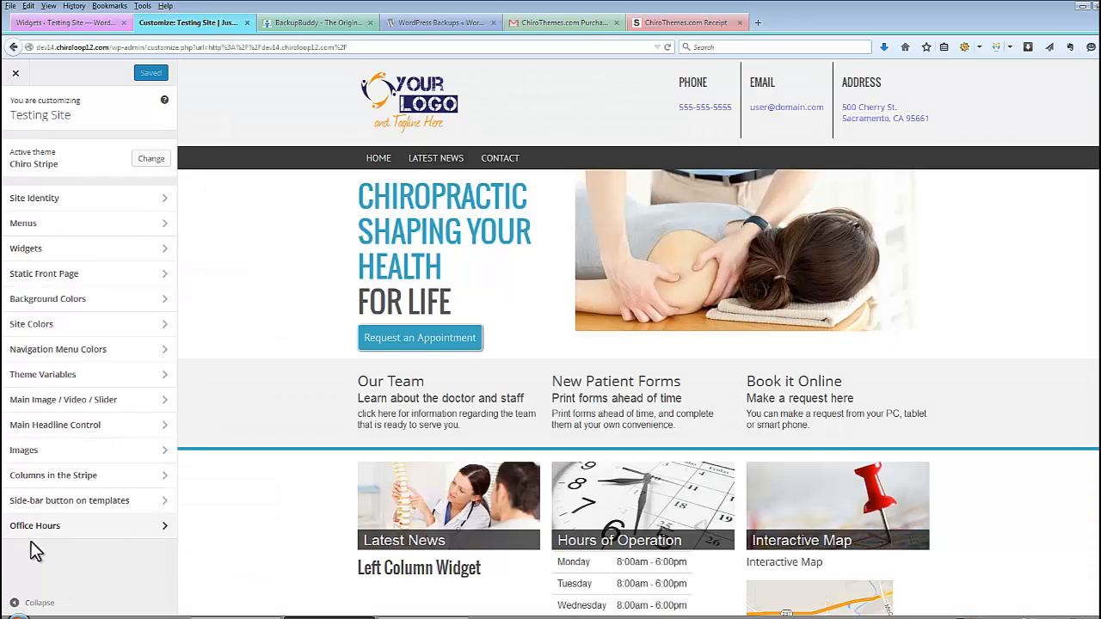
left_click(170, 526)
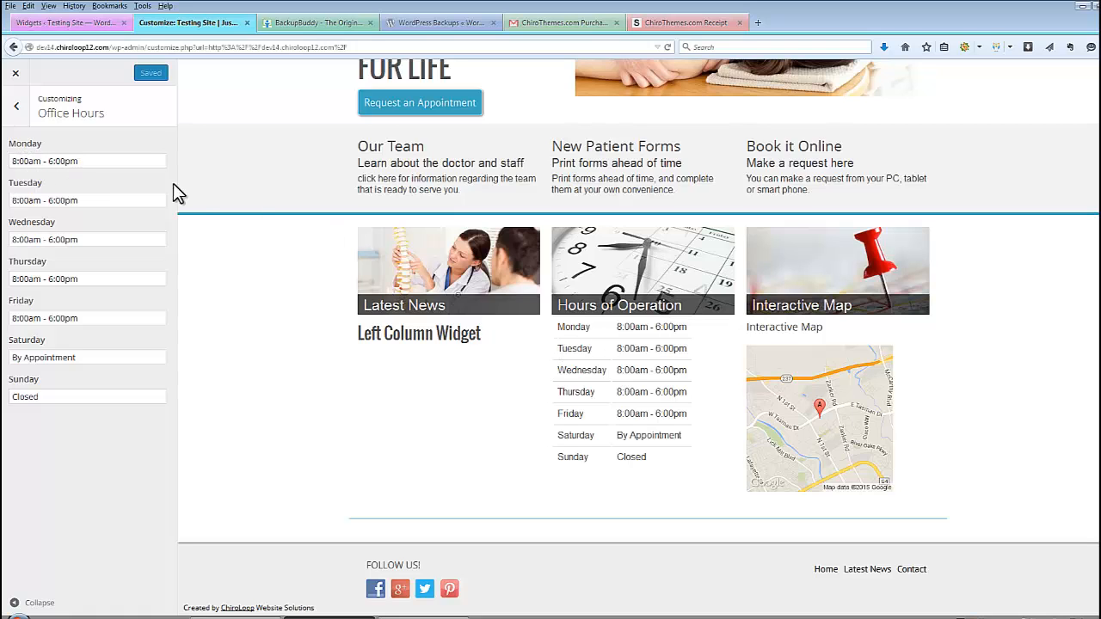
left_click(51, 161)
key("BackSpace")
type("4")
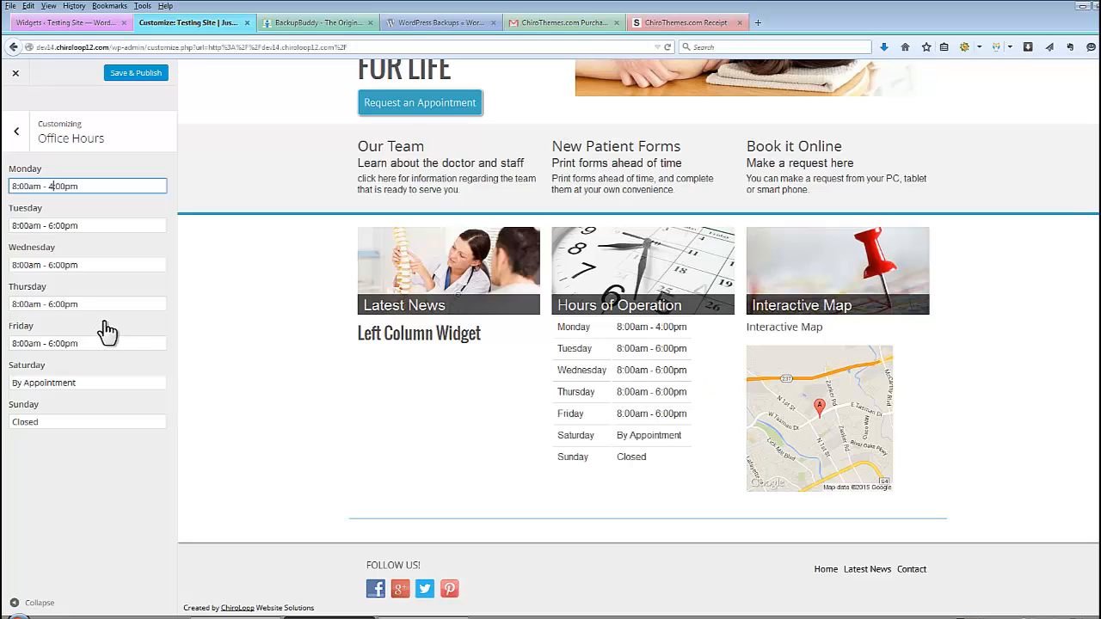
scroll(353, 464, "up", 5)
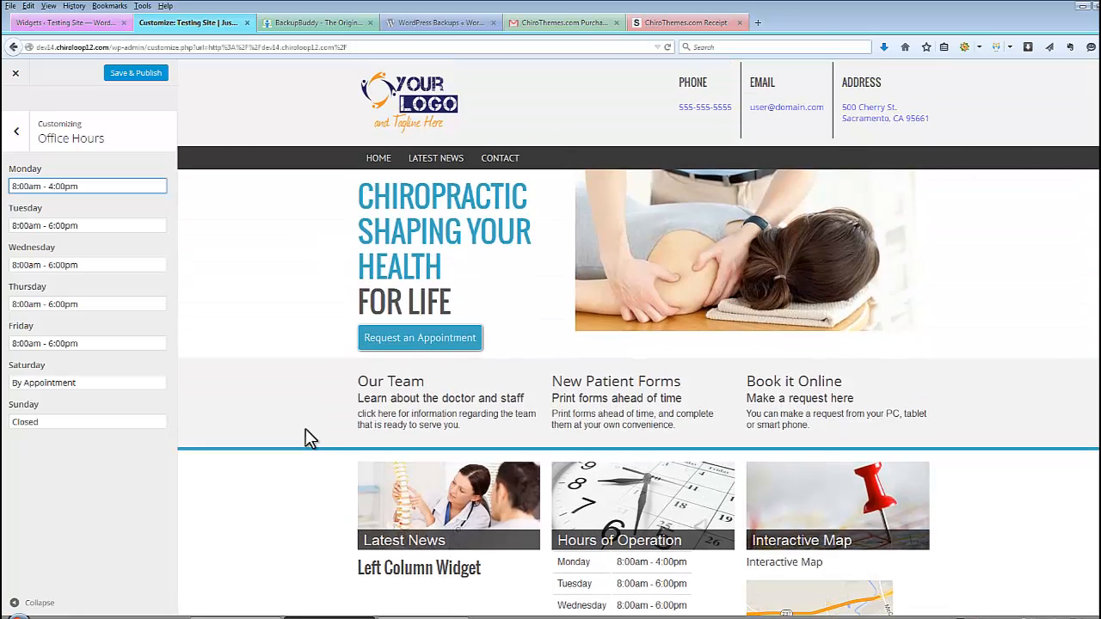